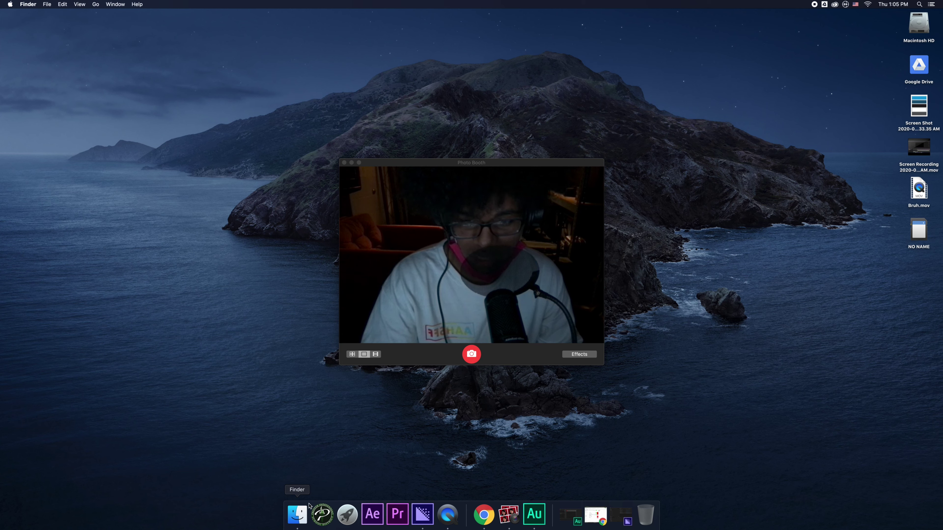
- Open a Finder window on Recents and drag its corner to make it larger
left_click(302, 514)
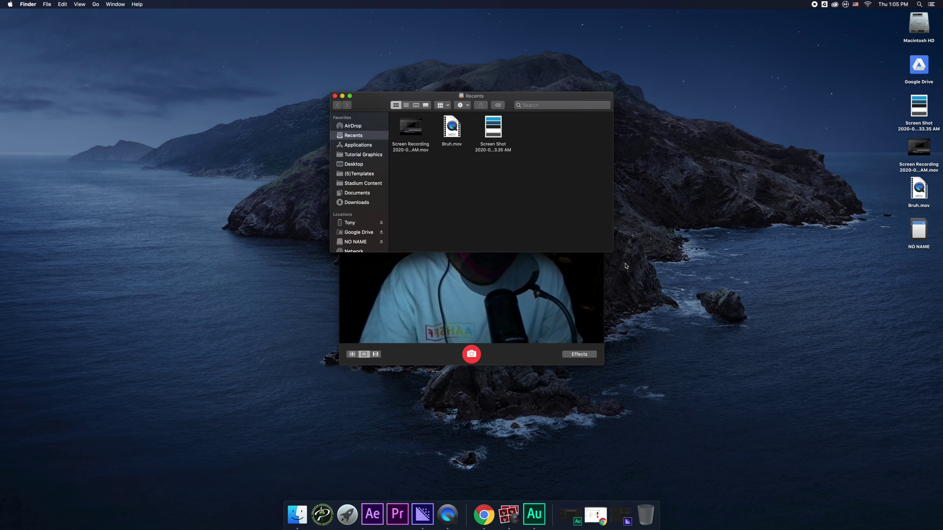
left_click_drag(613, 252, 704, 404)
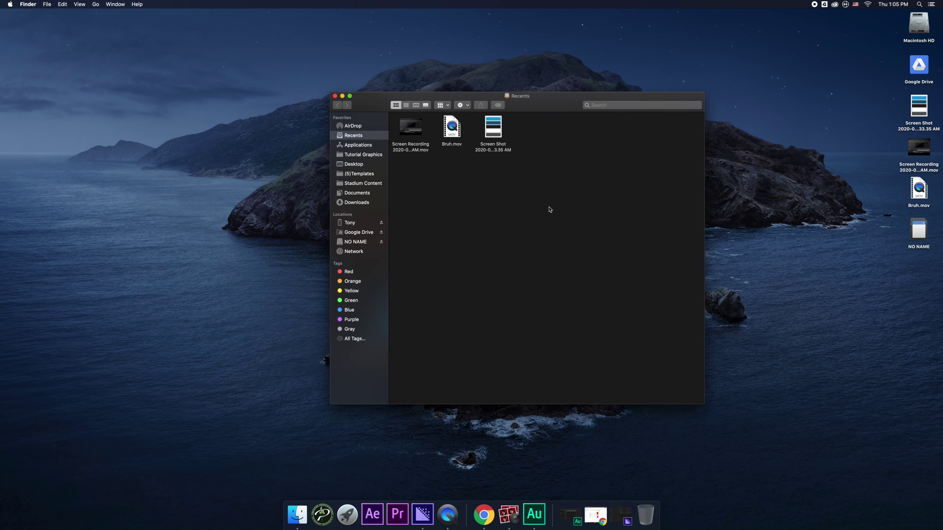
- Browse Google Drive in list view to My Drive > Stadium Content > Graphics
left_click(356, 233)
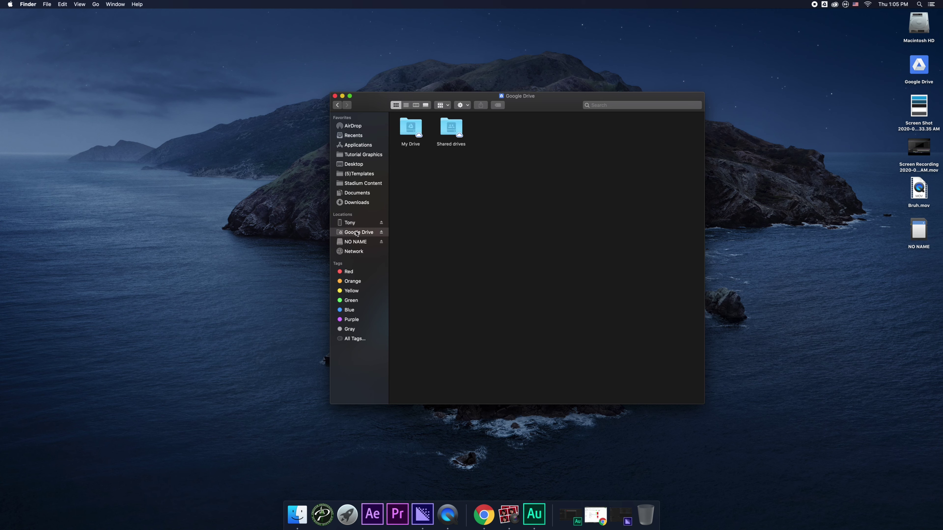
left_click(406, 105)
double_click(423, 125)
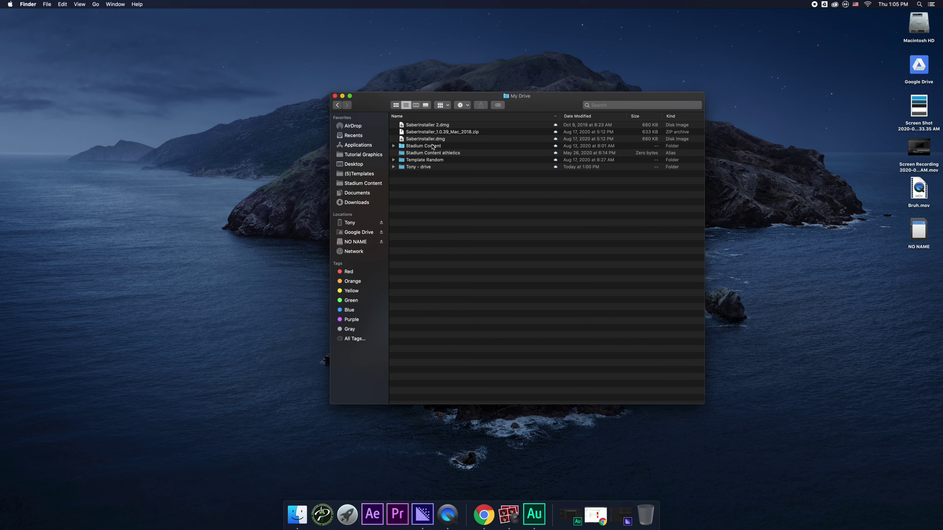
left_click(441, 147)
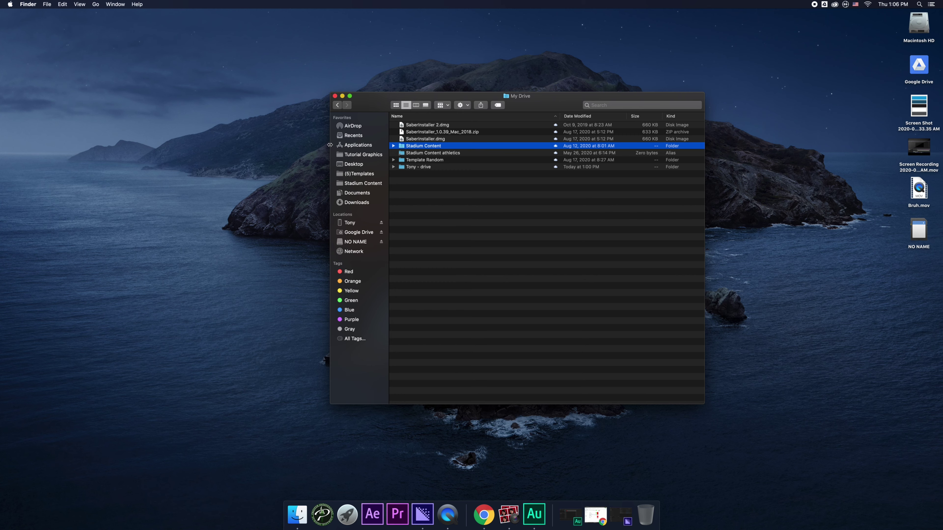
double_click(445, 149)
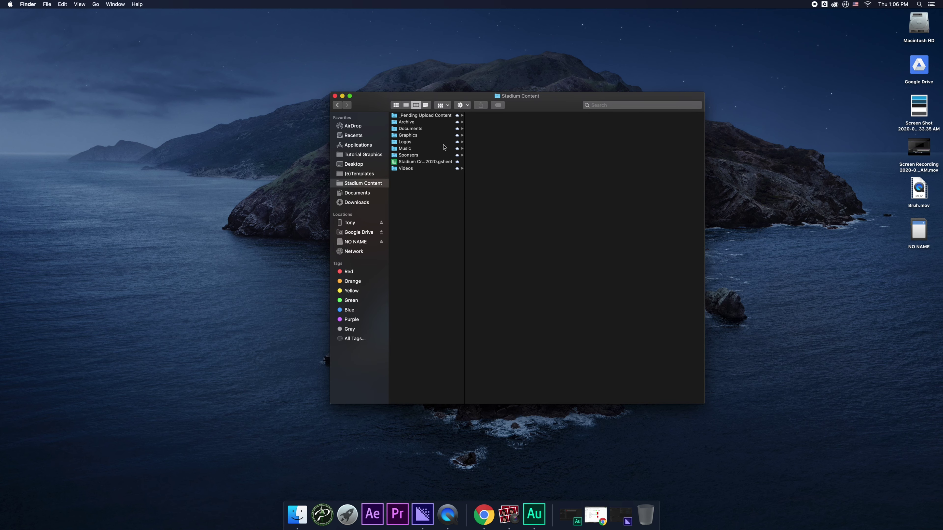
left_click(413, 142)
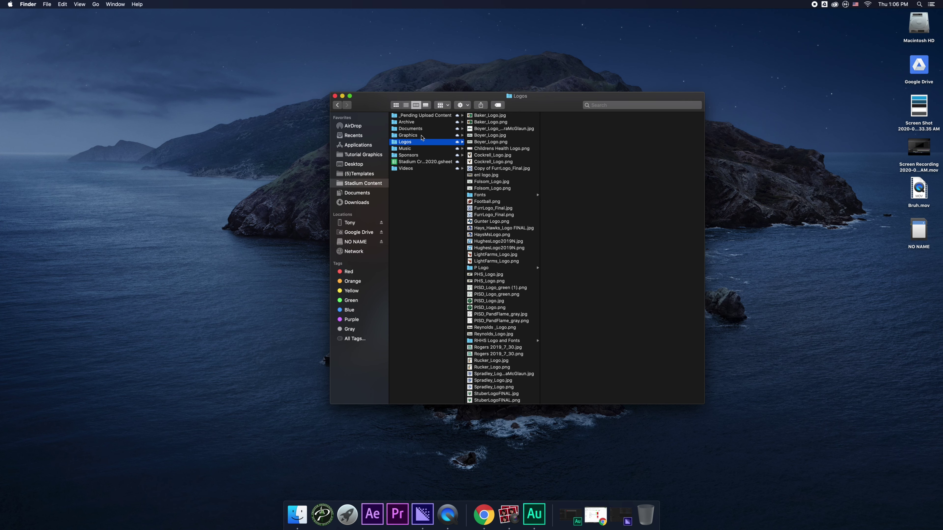
left_click(421, 136)
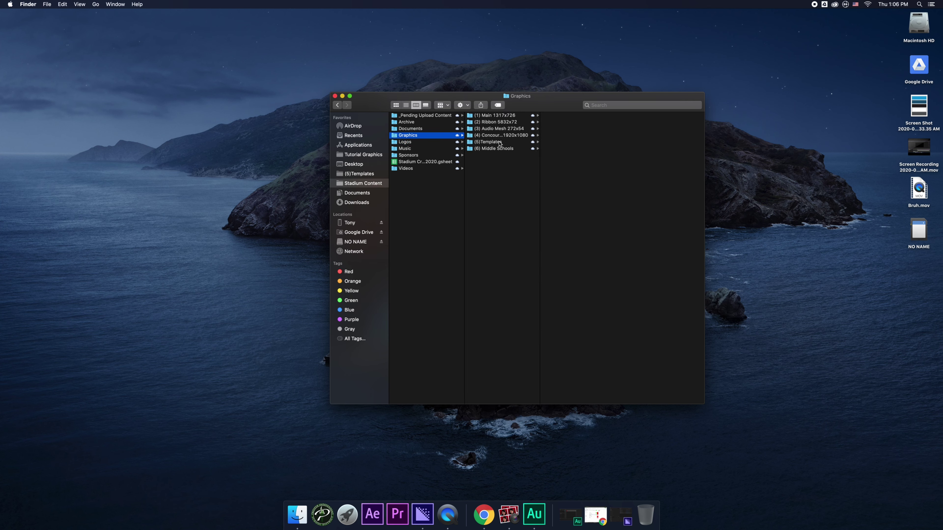
- Open (5)Templates > Logo Loop > Adobe > hi-tech-reveal, then reposition and widen the window
left_click(500, 143)
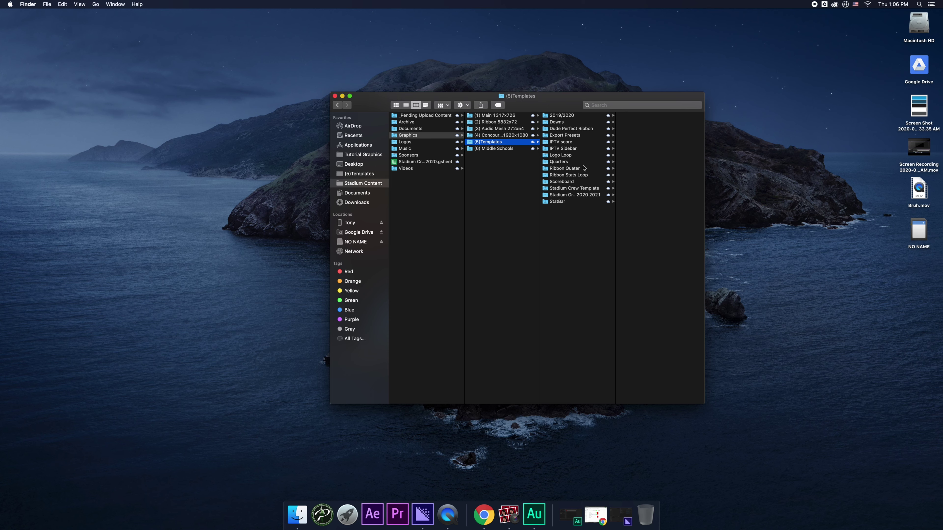
left_click(578, 157)
left_click(632, 122)
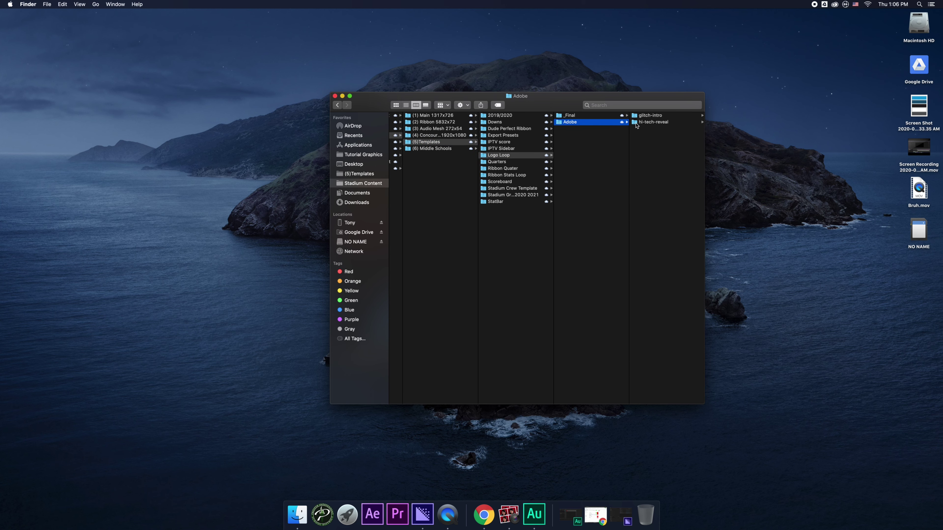
left_click(654, 123)
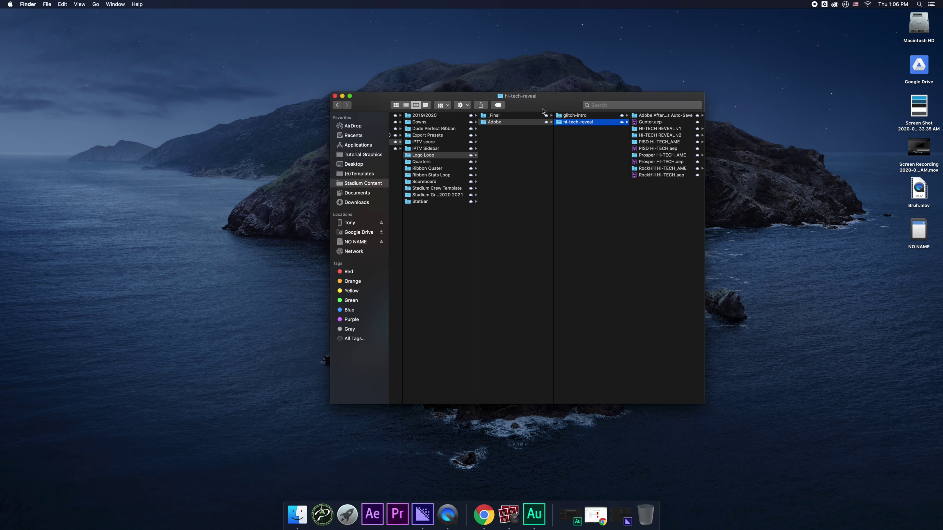
left_click_drag(542, 110, 350, 98)
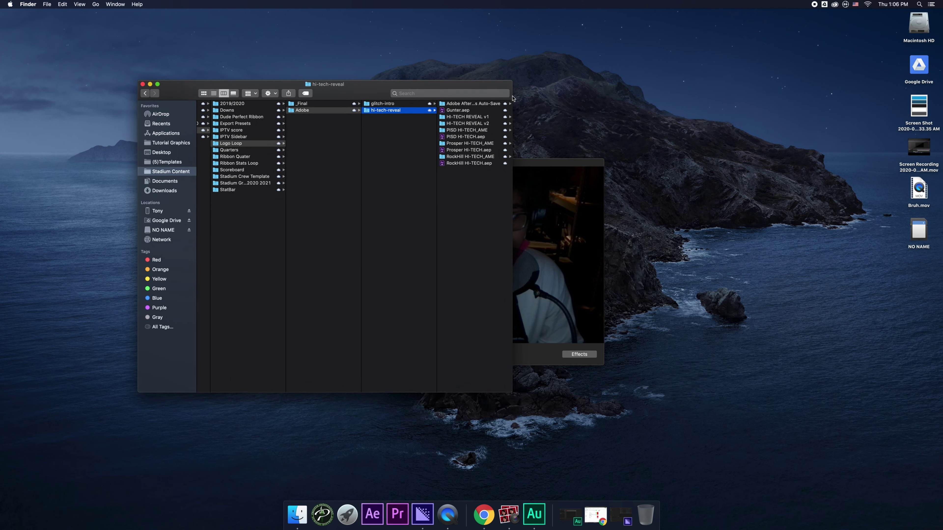
left_click_drag(513, 98, 597, 96)
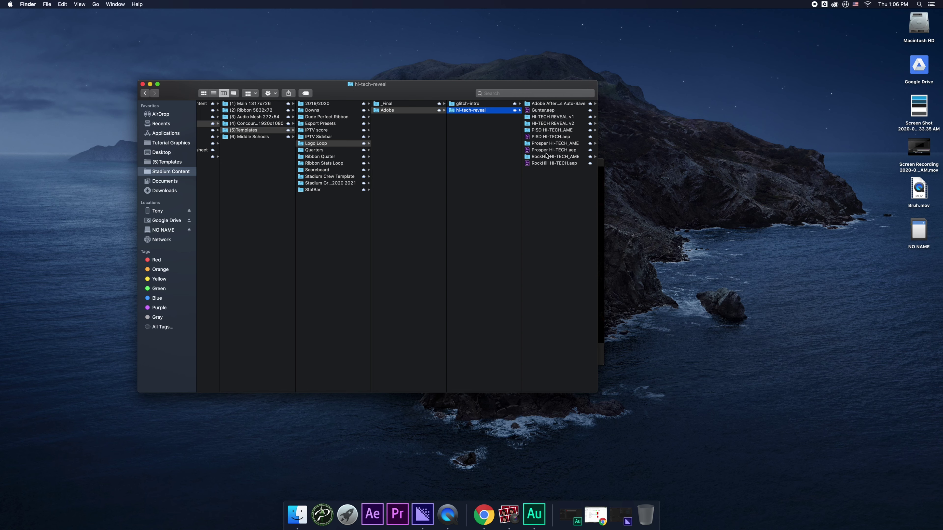
- Duplicate the Gunter.aep project in the hi-tech-reveal folder
right_click(544, 112)
key("Escape")
left_click(539, 111)
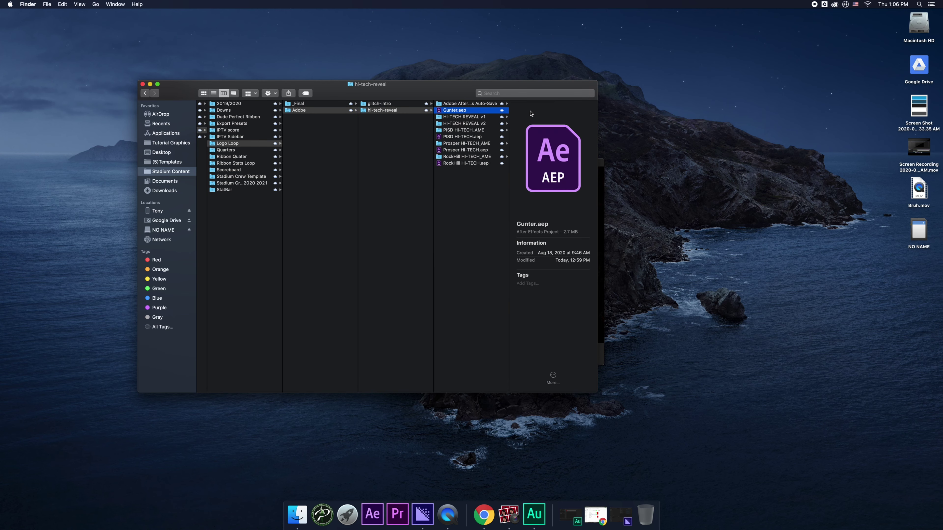
right_click(480, 112)
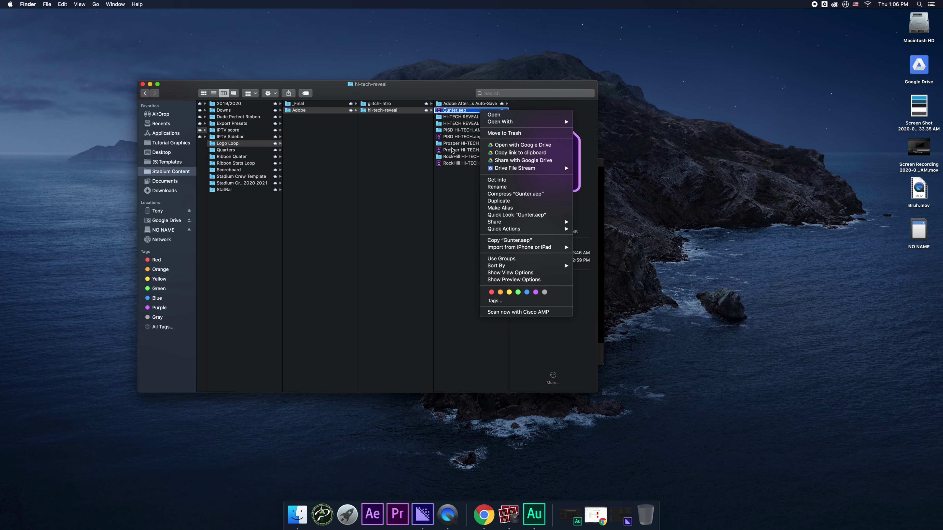
mouse_move(509, 170)
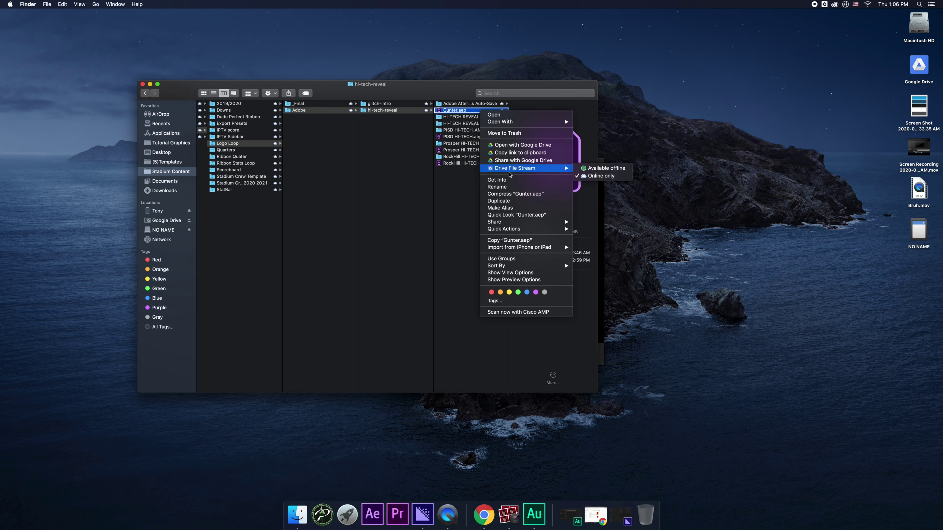
left_click(514, 201)
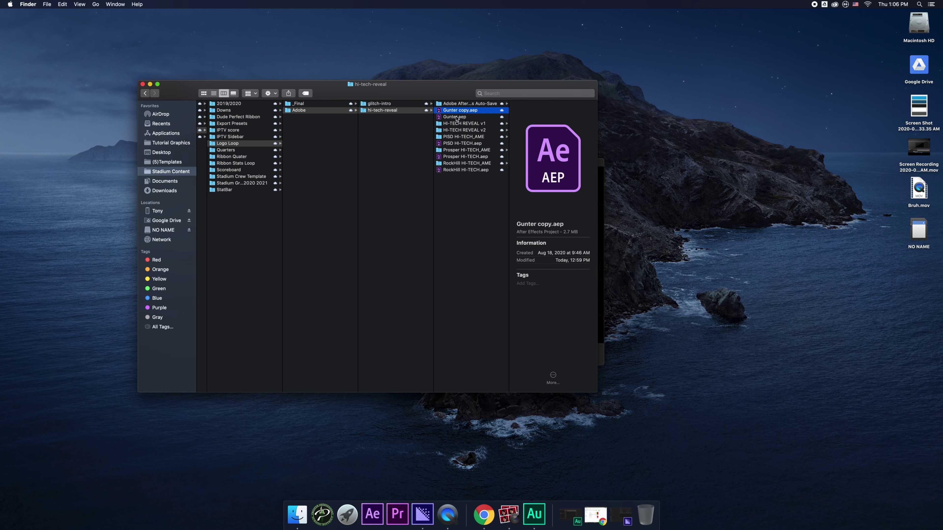
- Rename the copied project to Whitesboro.aep
left_click(459, 110)
type("Whites")
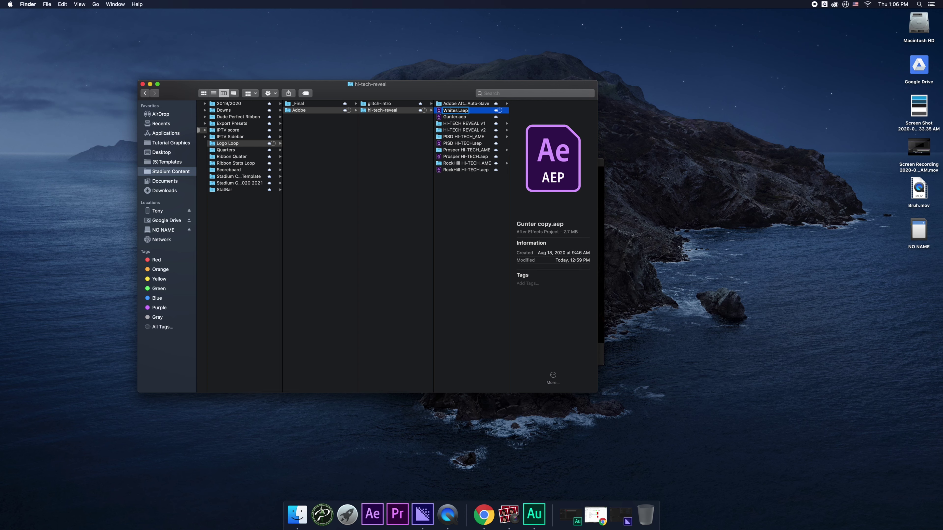
key("BackSpace")
type("boro")
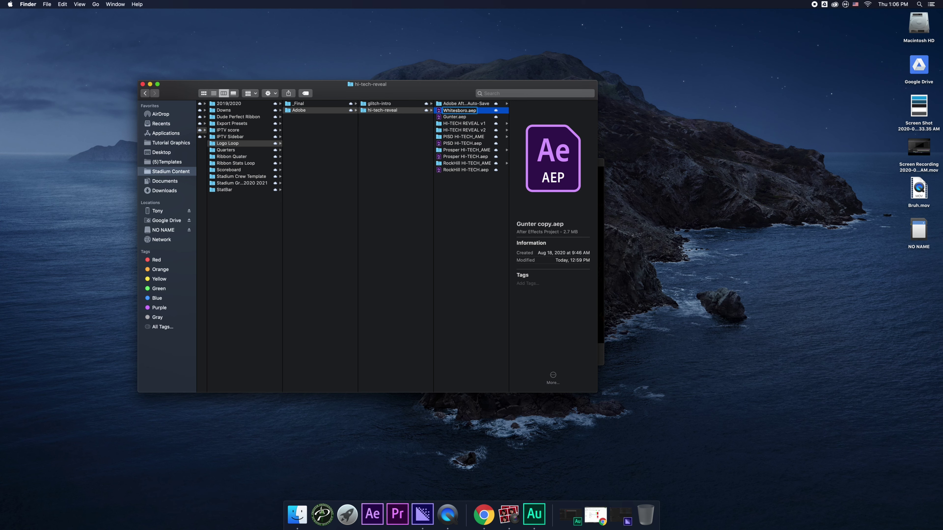
key("Return")
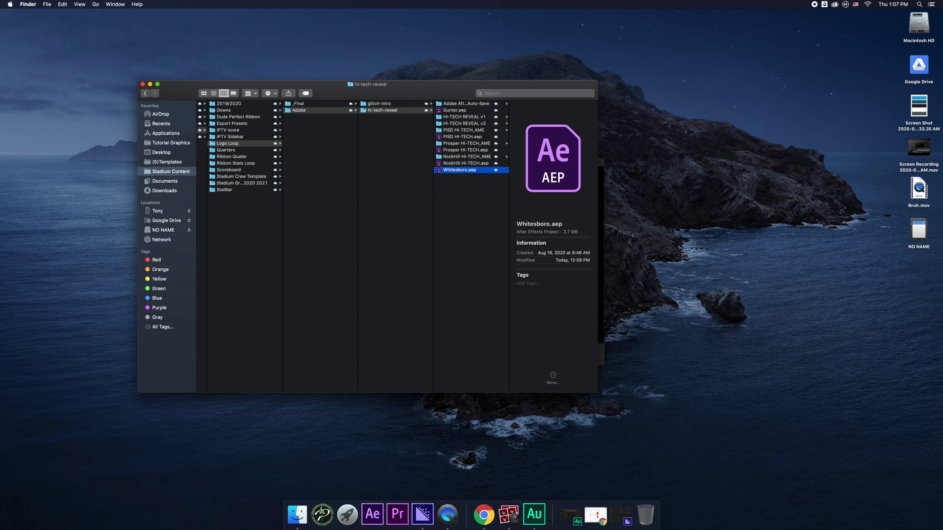
- Launch Whitesboro.aep in After Effects, then show the Stadium Content Logos folder in Finder
double_click(452, 170)
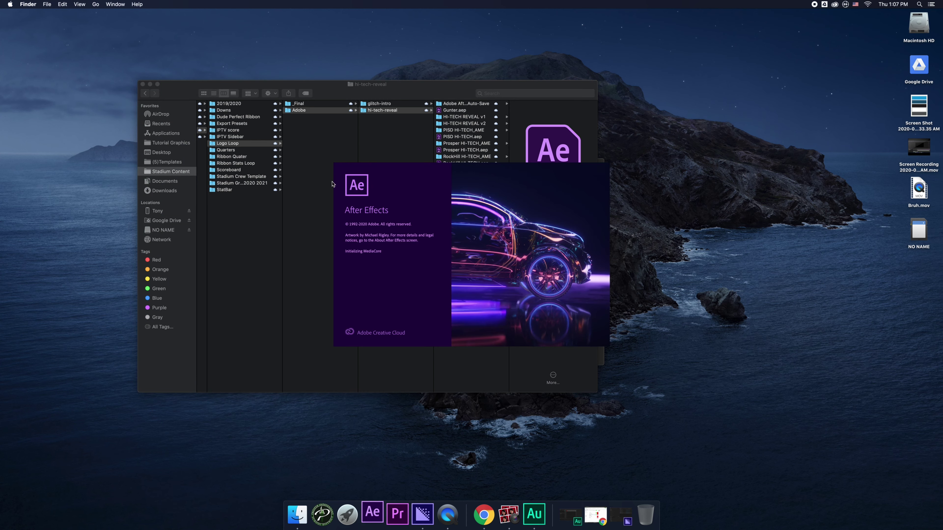
left_click(239, 218)
scroll(252, 198, "left", 3)
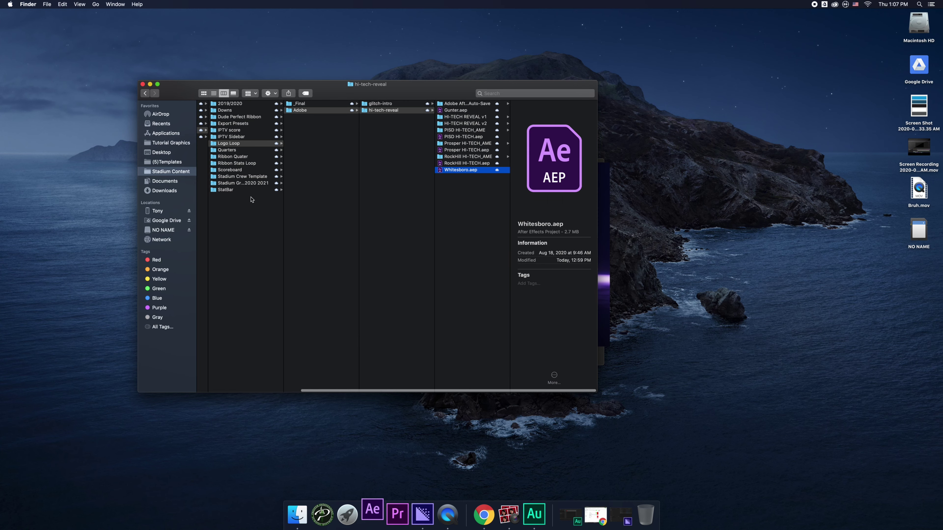
scroll(250, 199, "left", 4)
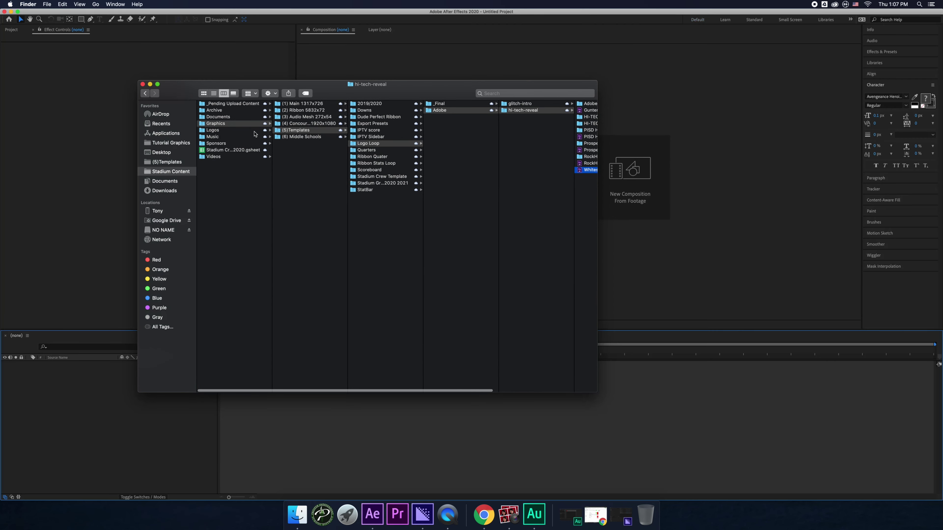
left_click(254, 132)
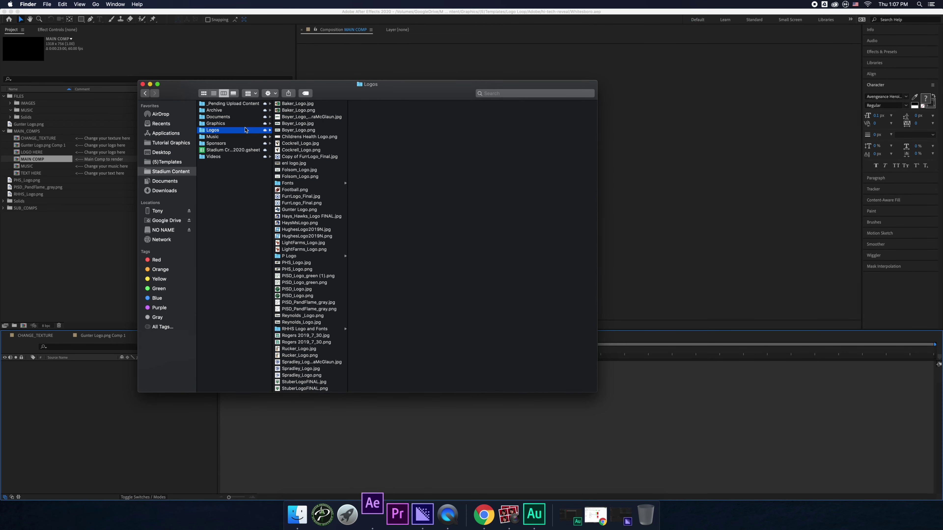
scroll(322, 195, "down", 1)
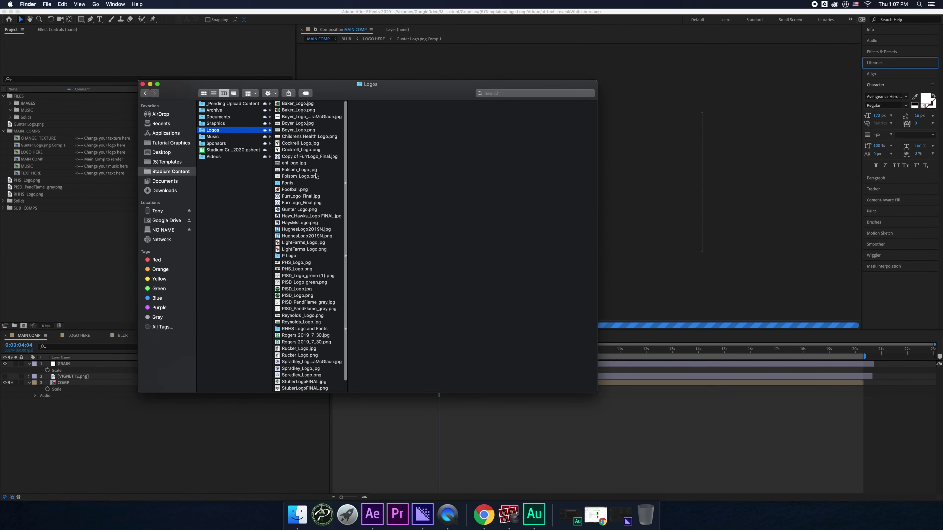
scroll(293, 385, "down", 1)
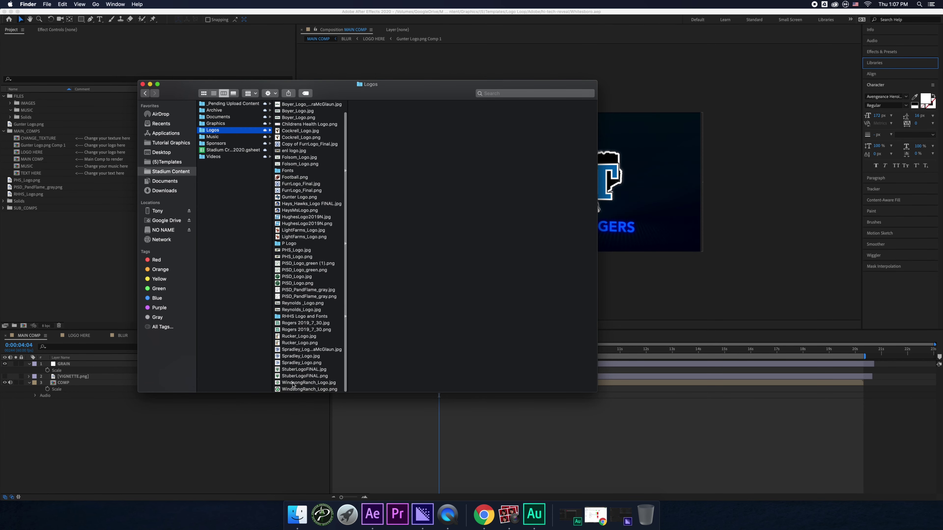
- Save the Whitesboro W logo from Chrome as Whitesboro.jpeg in Stadium Content > Graphics > Logos
left_click(483, 514)
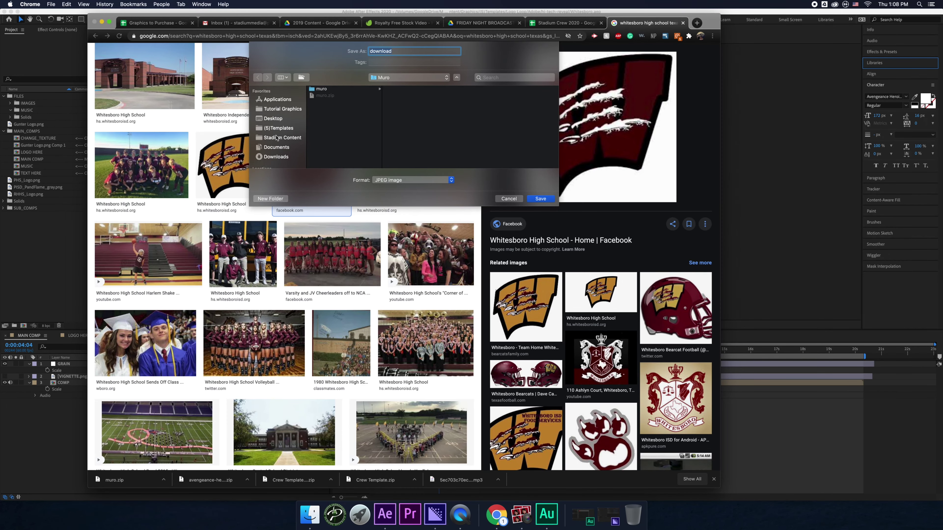
left_click(276, 140)
left_click(350, 110)
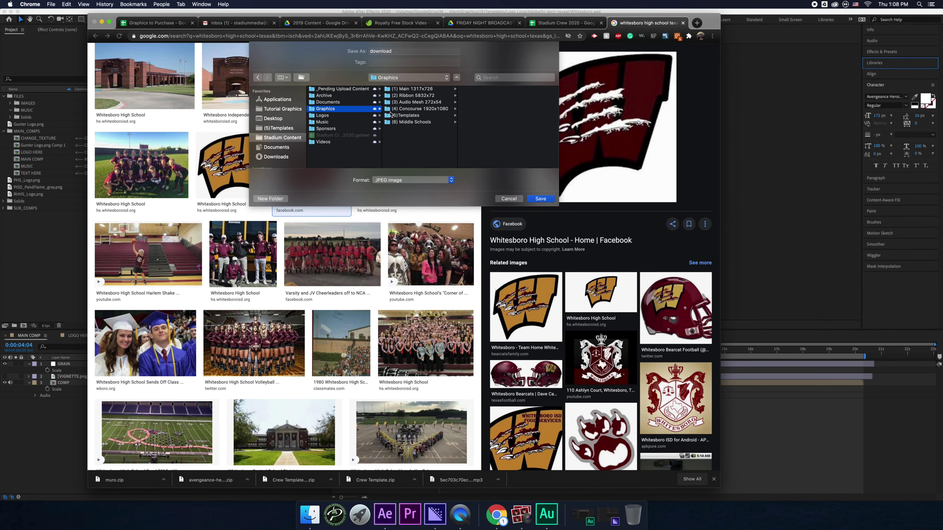
left_click(340, 116)
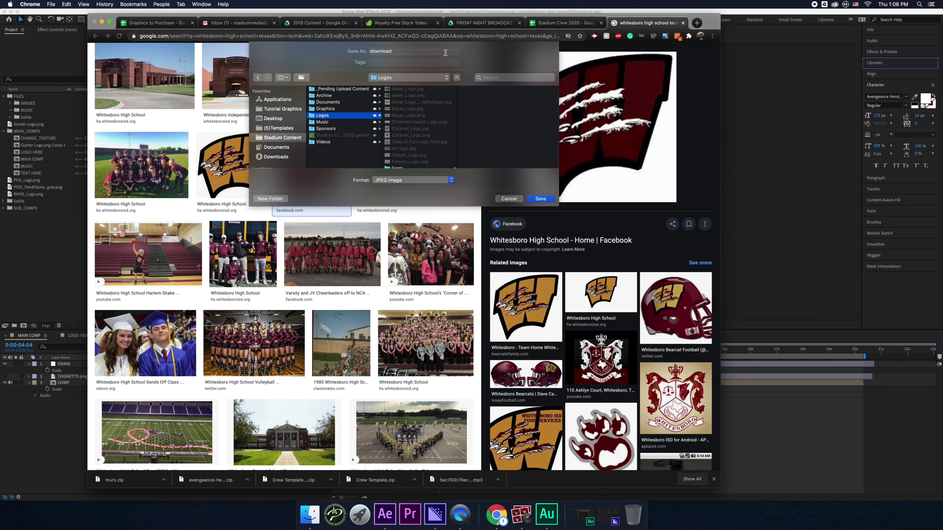
left_click(403, 49)
key("super+a")
type("W")
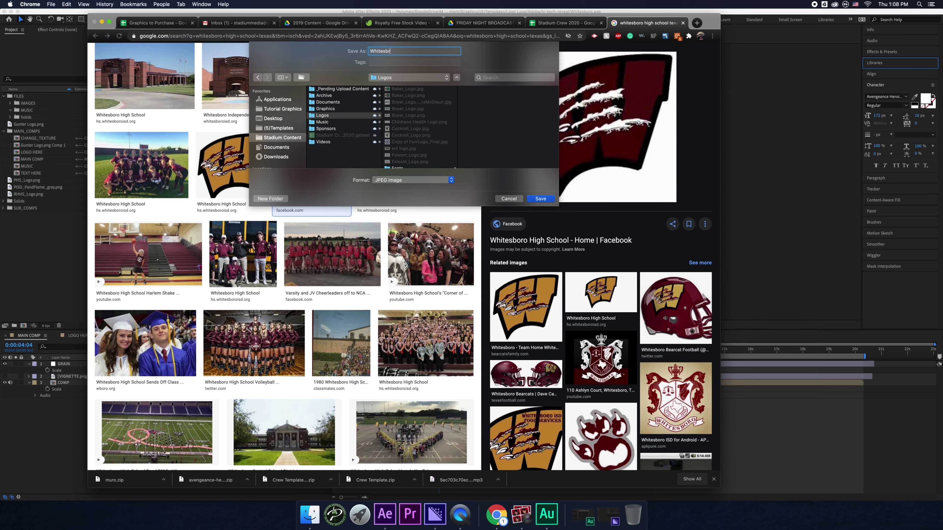
key("Return")
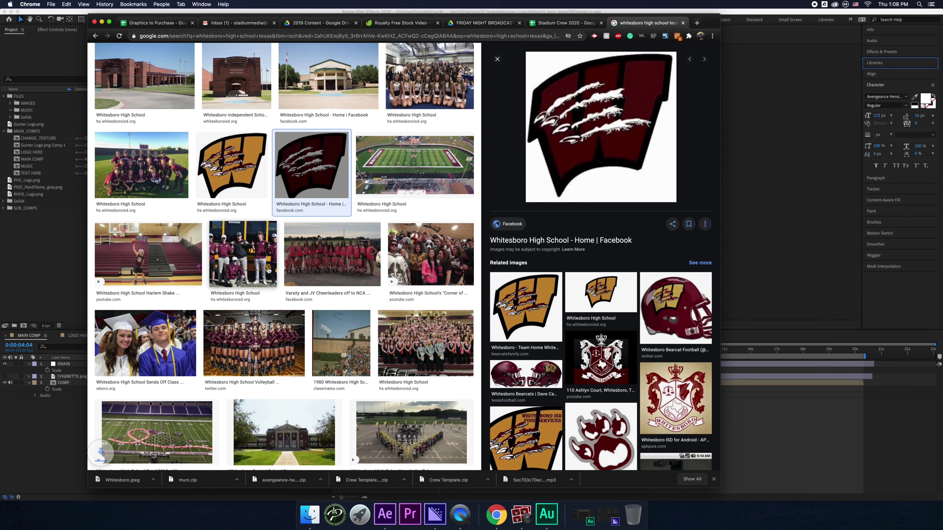
- From LOGO HERE, enter the Gunter Logo.png Comp 1 precomp and delete its Gunter Logo.png layer
left_click(40, 438)
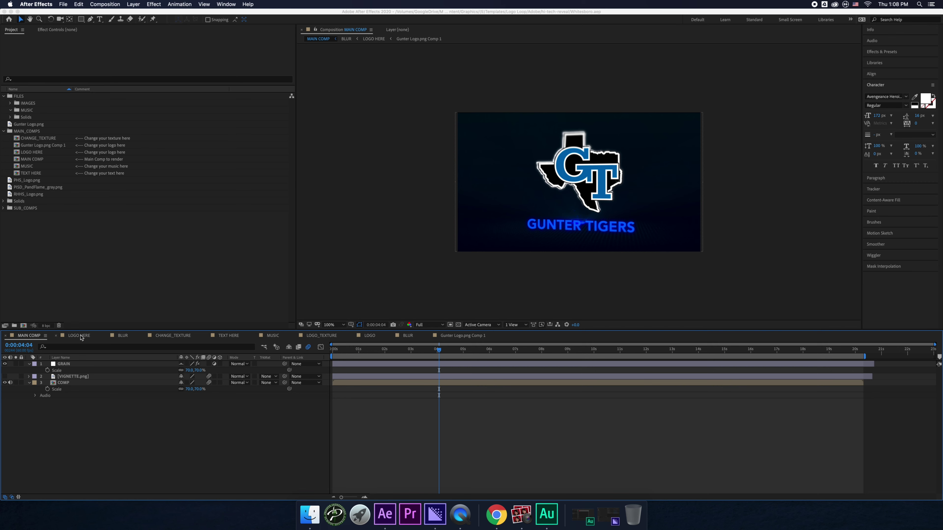
left_click(81, 337)
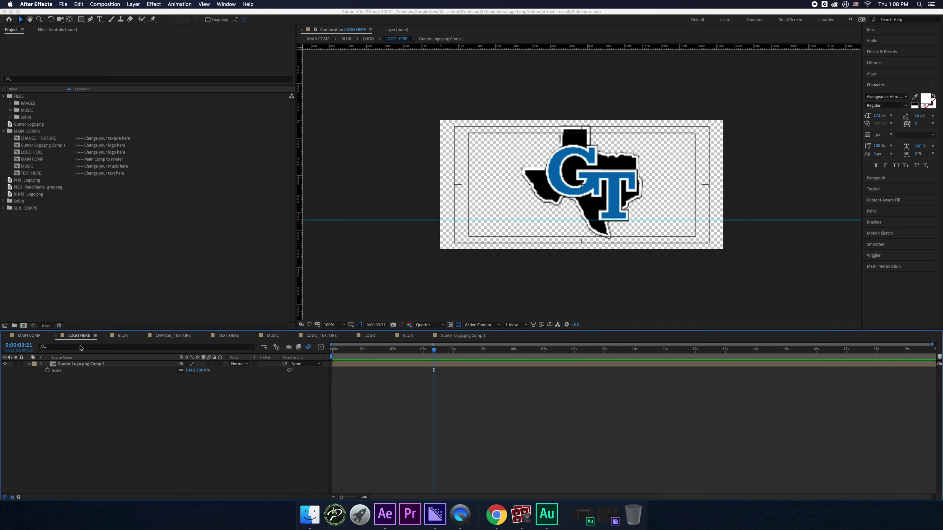
left_click(379, 365)
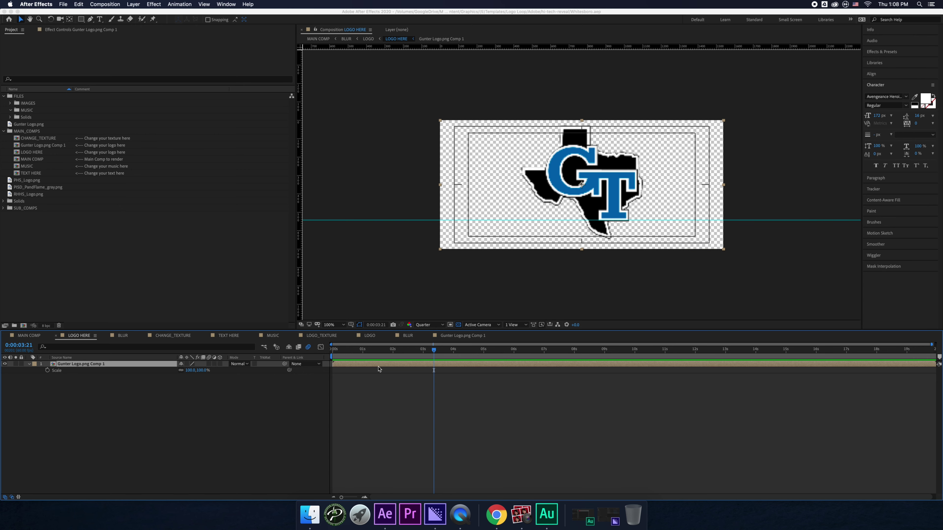
double_click(379, 368)
left_click(72, 365)
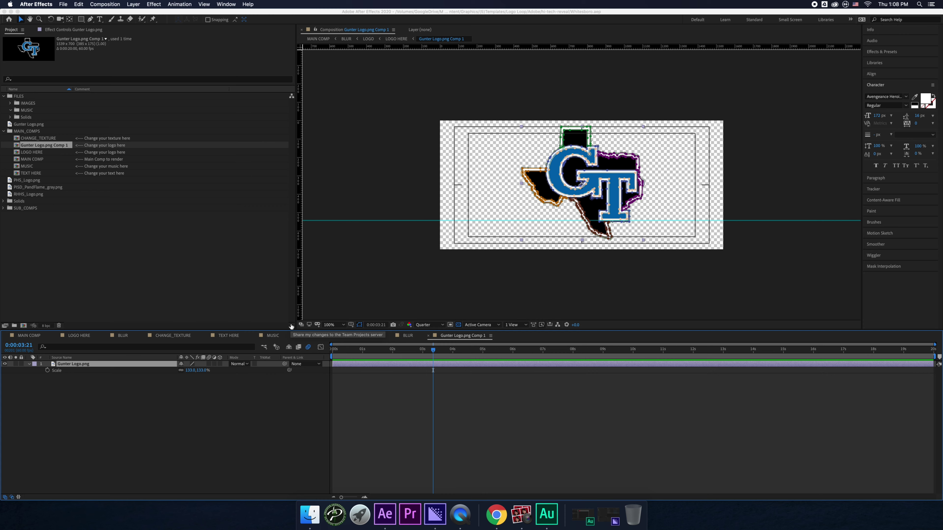
key("Delete")
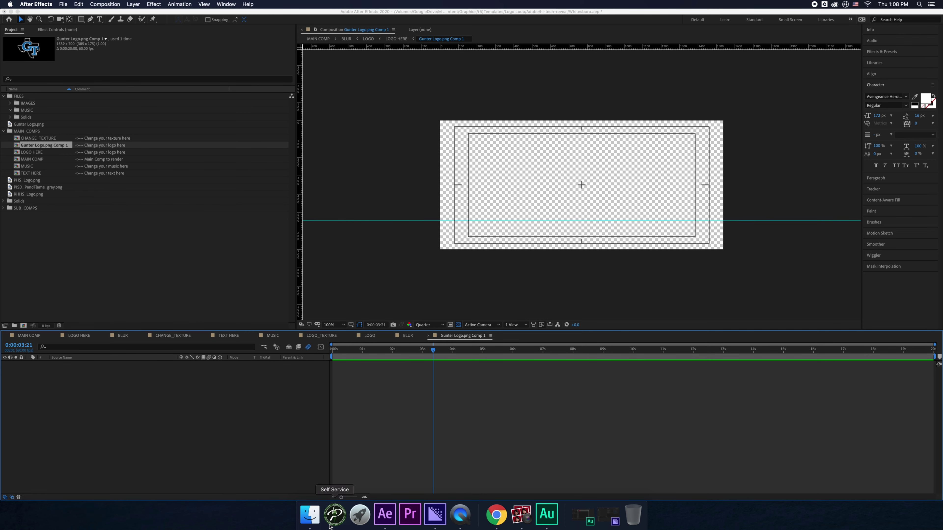
- Add Whitesboro.jpeg to the precomp, scale it to 268%, and view at Full resolution
left_click(496, 514)
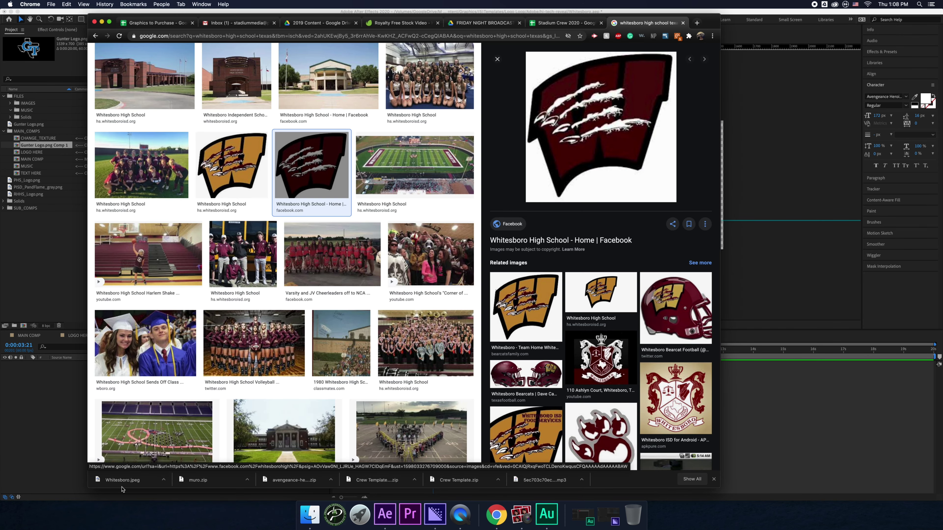
left_click_drag(123, 479, 57, 458)
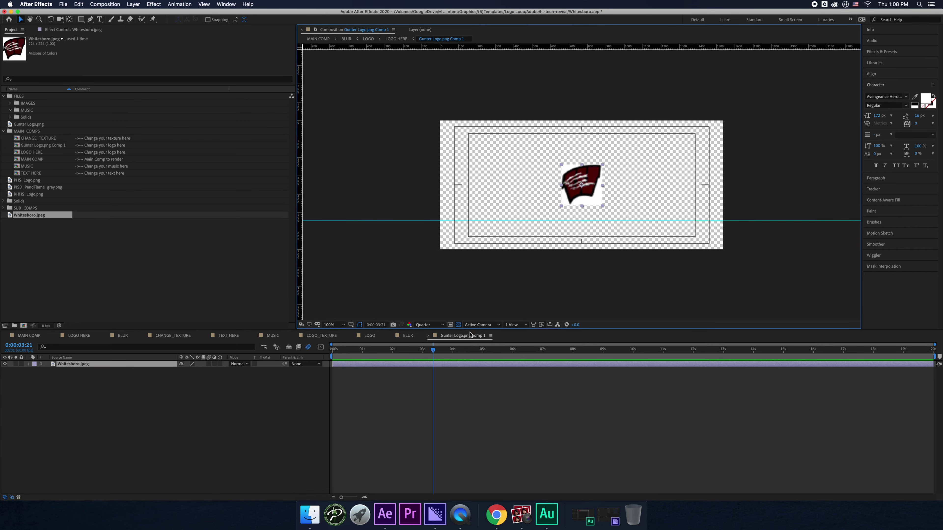
key("s")
left_click_drag(187, 370, 237, 366)
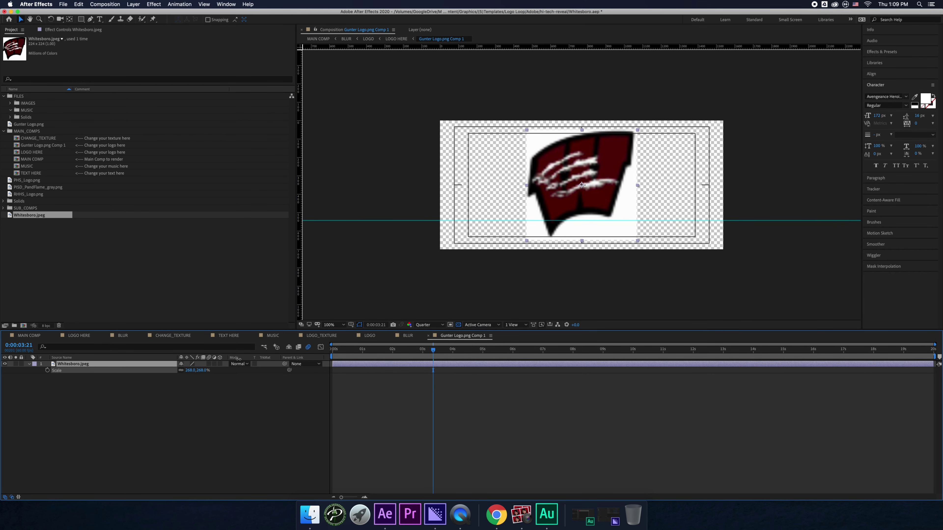
left_click(430, 326)
left_click(425, 342)
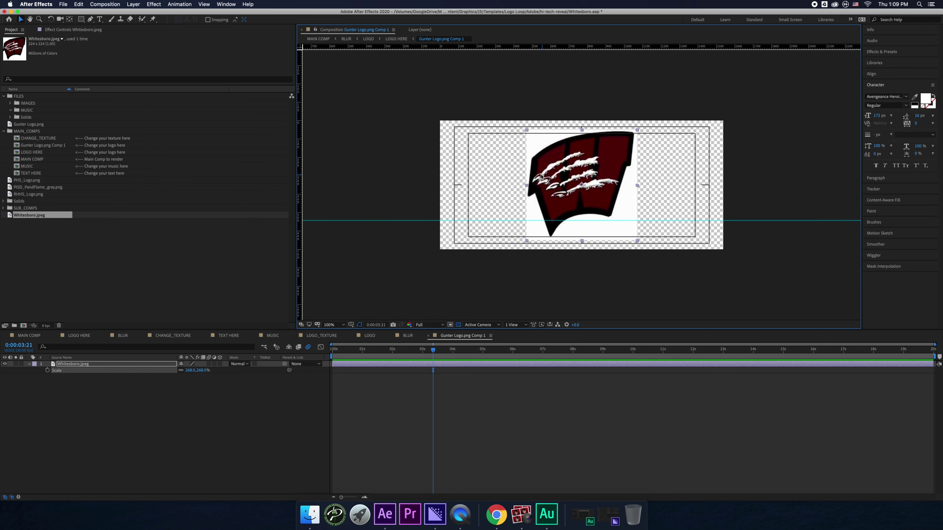
- Open Layer > Auto-trace with 0 px blur, live preview on, and invert toggled
left_click(131, 4)
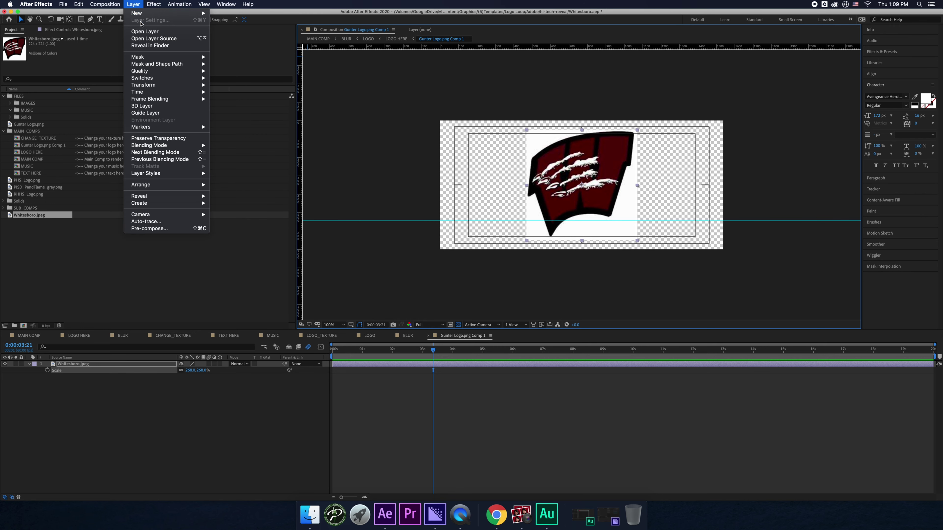
left_click(152, 223)
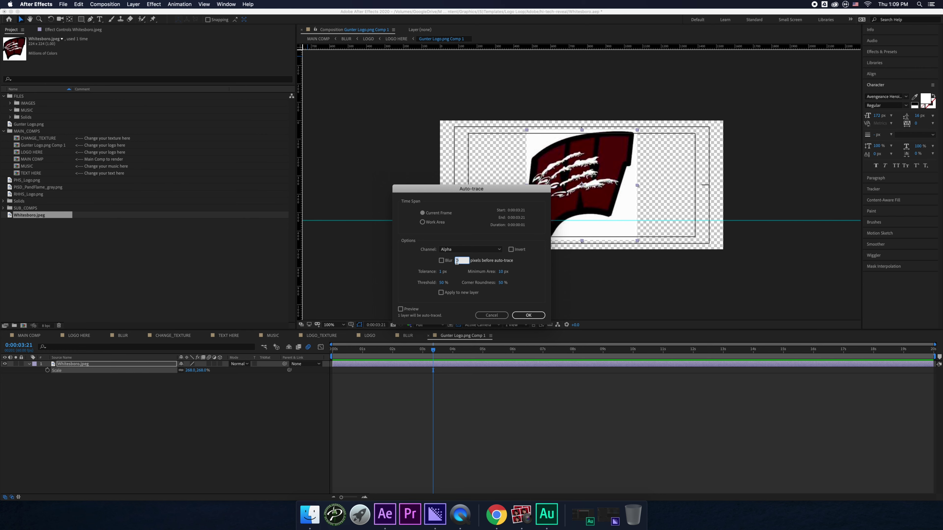
left_click(462, 287)
left_click(400, 309)
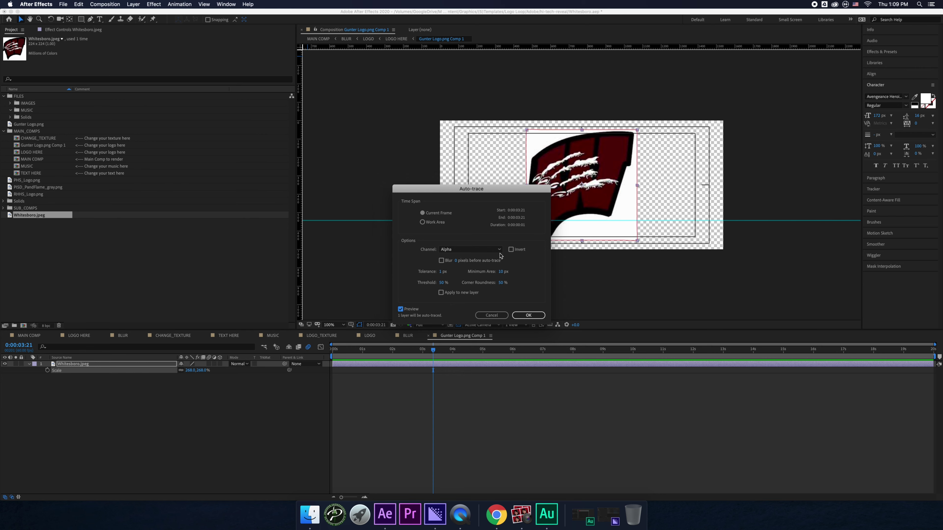
left_click(515, 251)
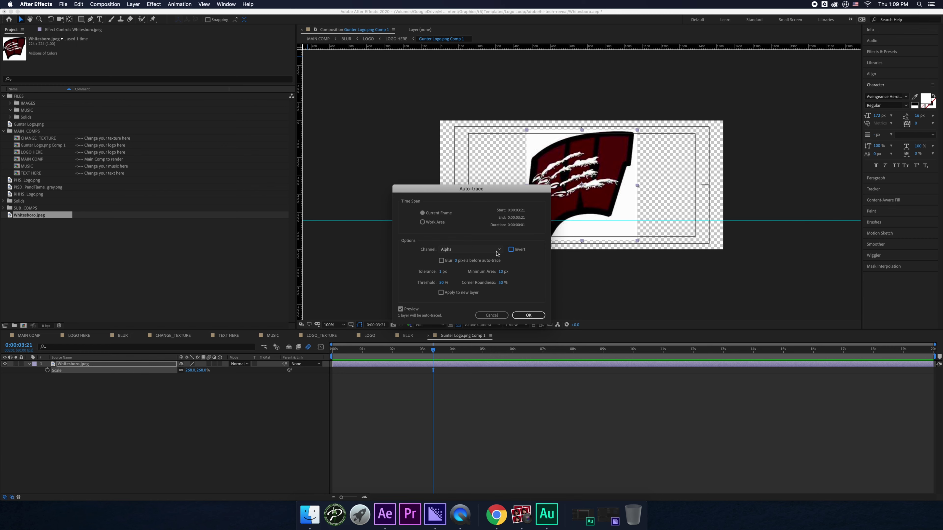
- Compare the Red, Green and Blue channels, then trace on Luminance and apply
left_click(490, 249)
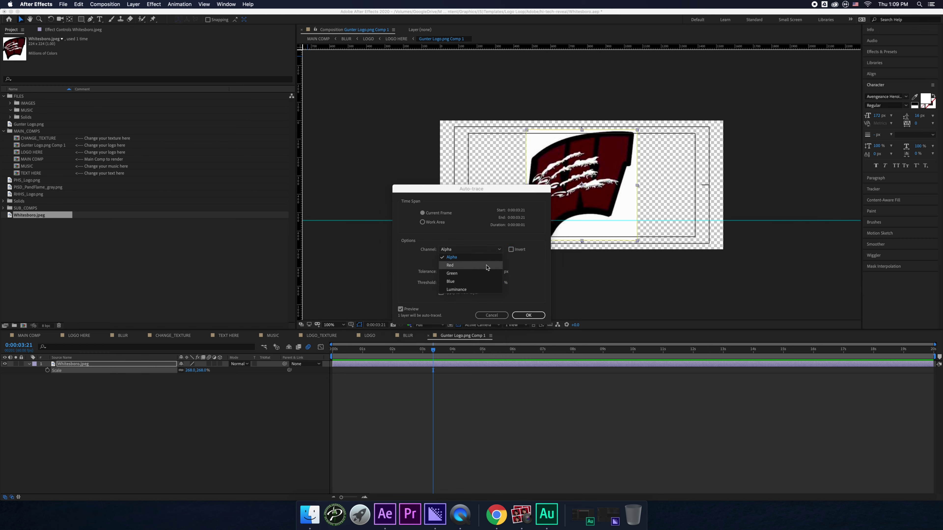
left_click(487, 266)
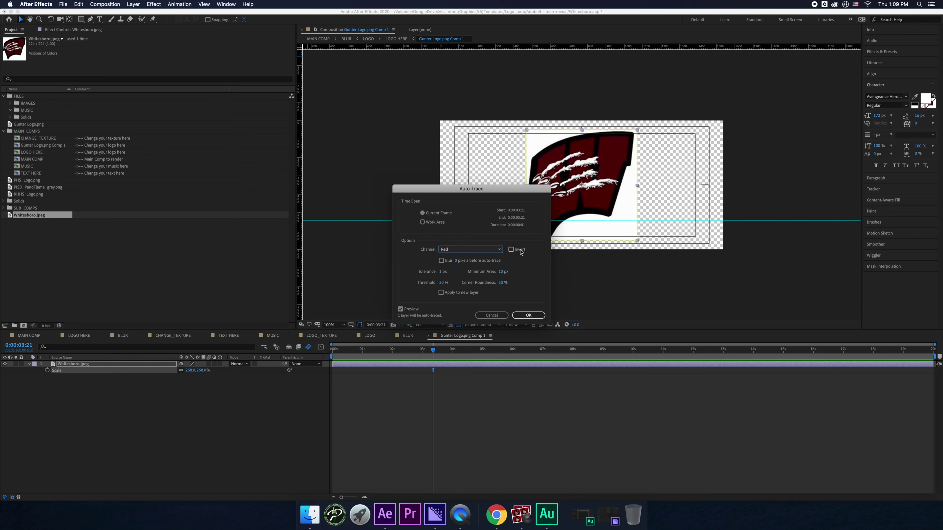
left_click(498, 253)
left_click(473, 275)
left_click(485, 253)
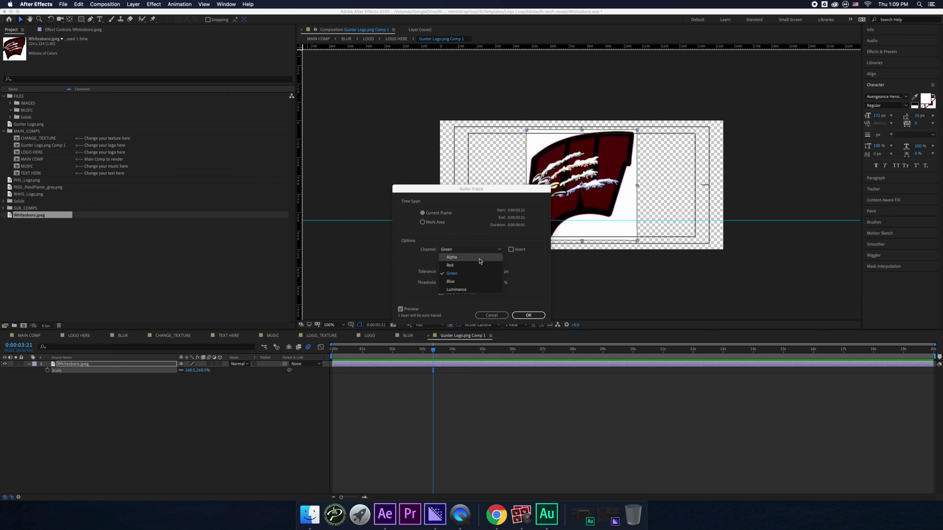
left_click(462, 281)
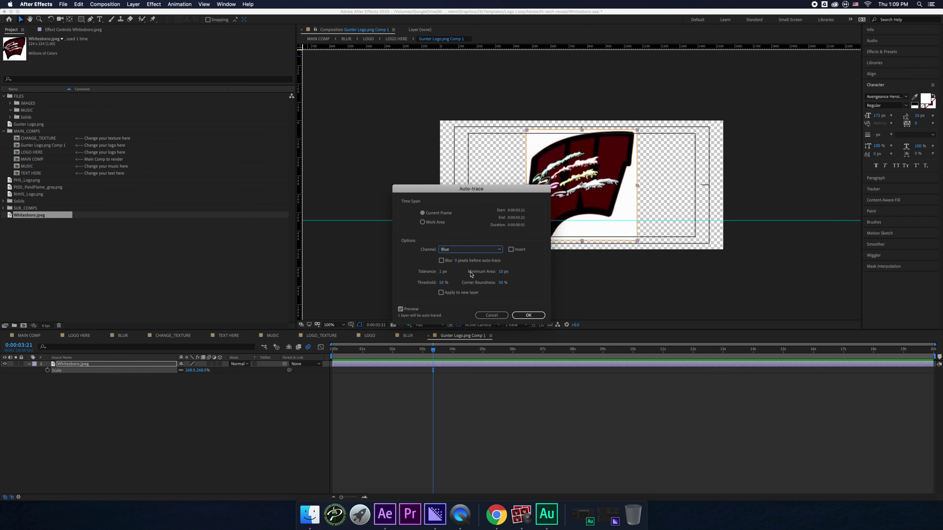
left_click(479, 250)
left_click(457, 289)
left_click(529, 315)
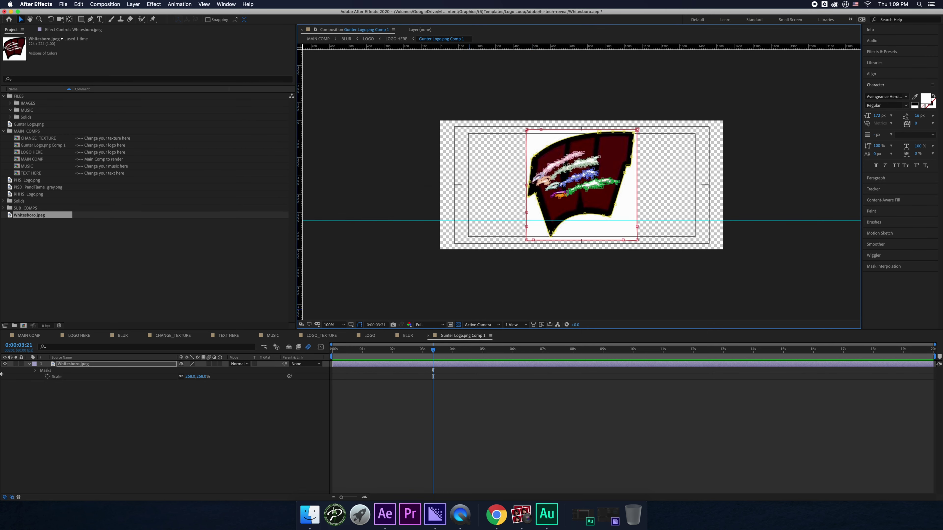
- Set all the traced masks' mode to Add
left_click(34, 371)
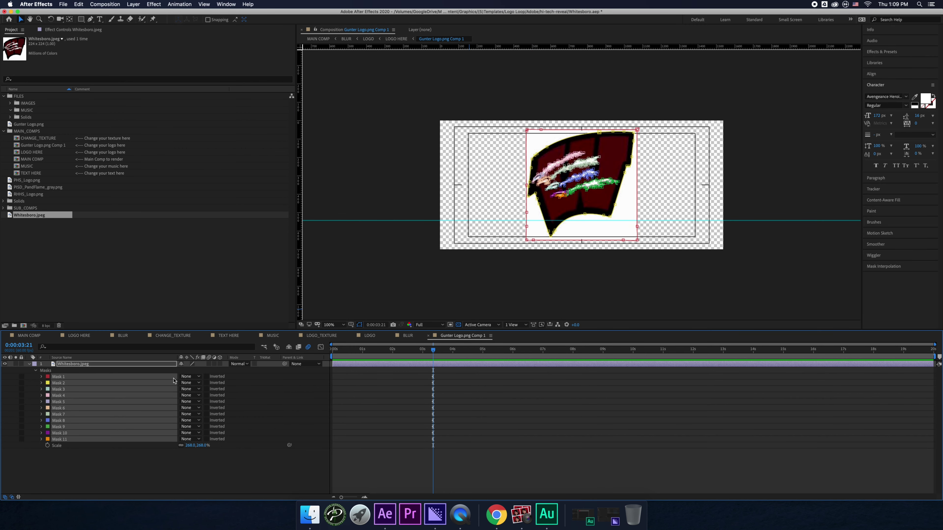
left_click(188, 377)
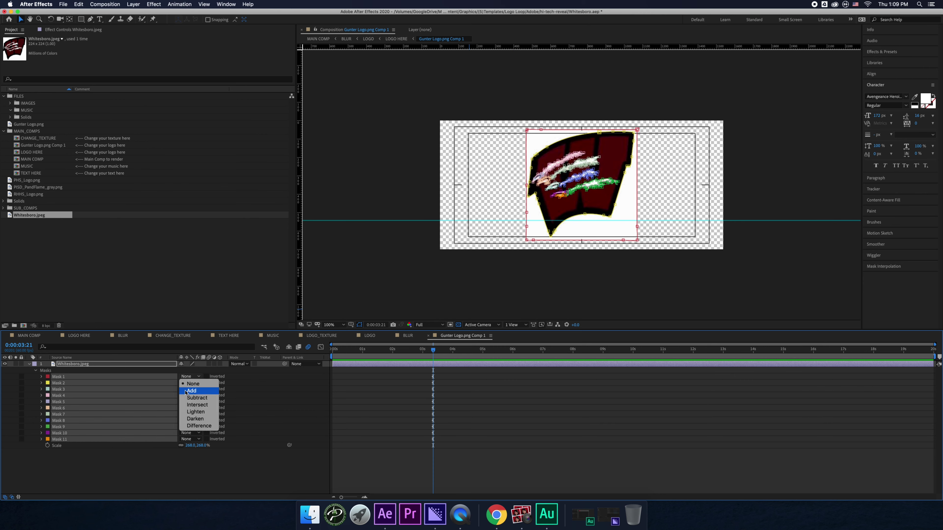
left_click(191, 391)
left_click(574, 414)
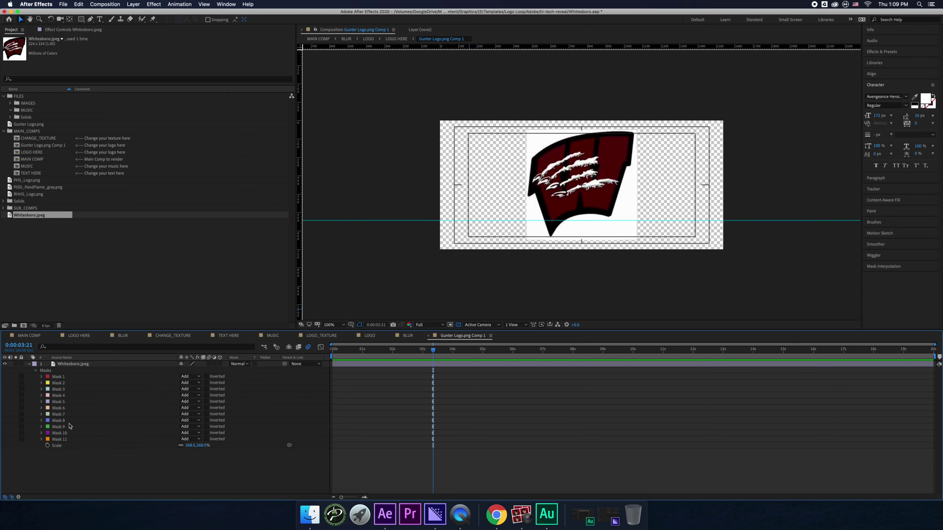
- Delete Mask 1, the outer outline, to remove the logo's white background
left_click(54, 440)
left_click(64, 427)
left_click(68, 377)
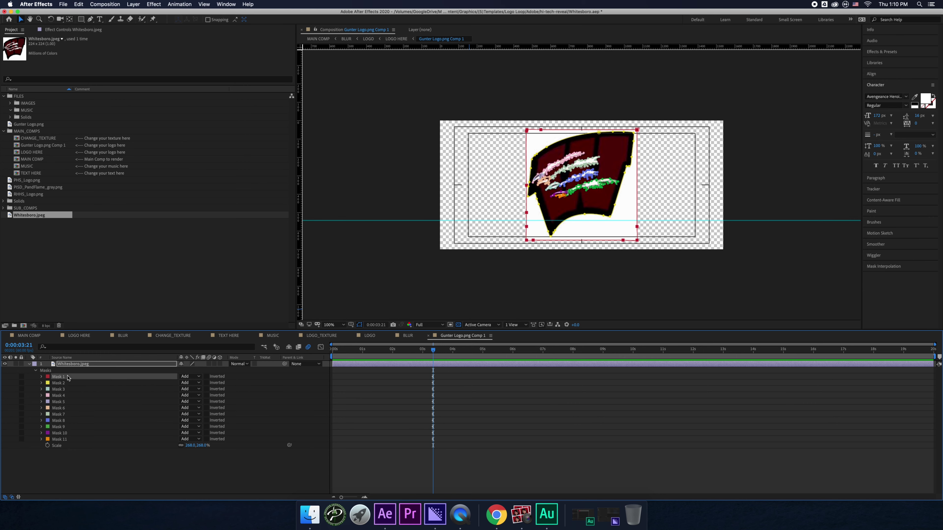
key("Delete")
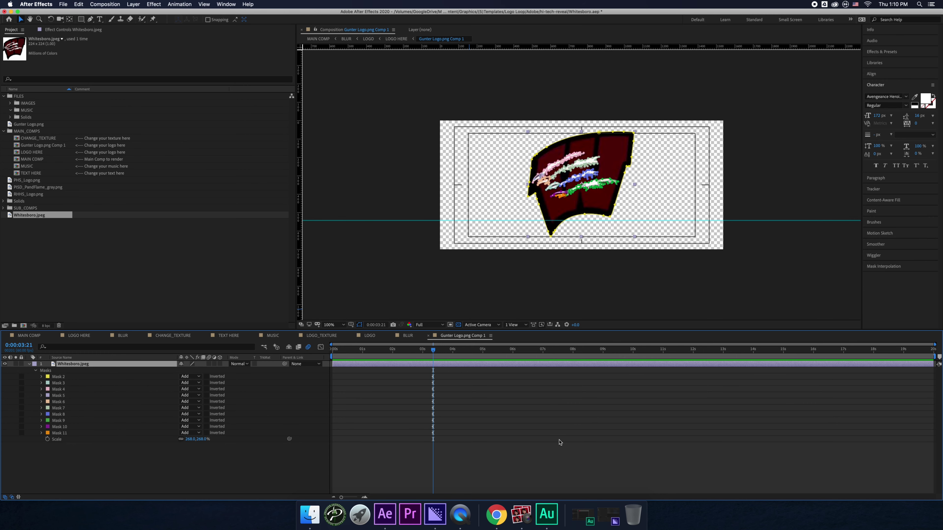
left_click(545, 444)
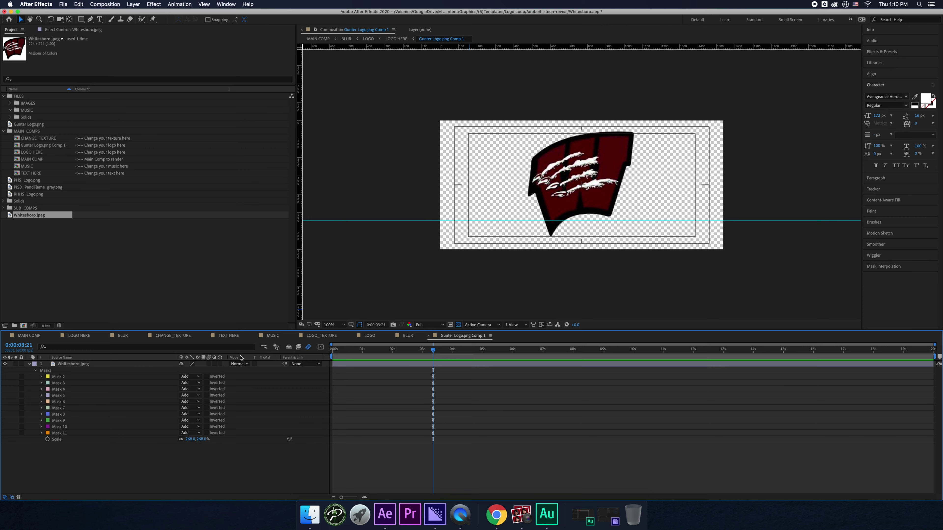
key("Tab")
- Back in LOGO HERE, rename the logo precomp layer to Logo
left_click(218, 352)
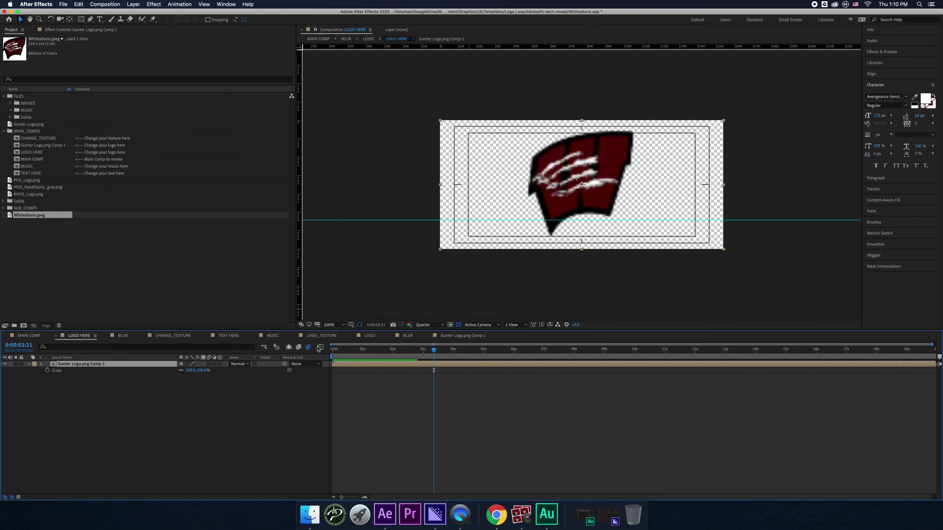
left_click(462, 335)
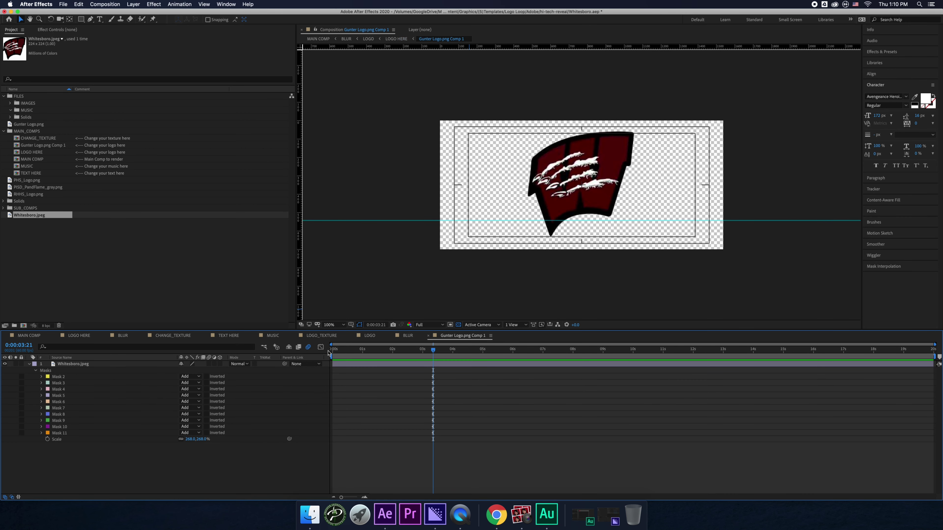
key("Tab")
left_click(186, 347)
right_click(396, 370)
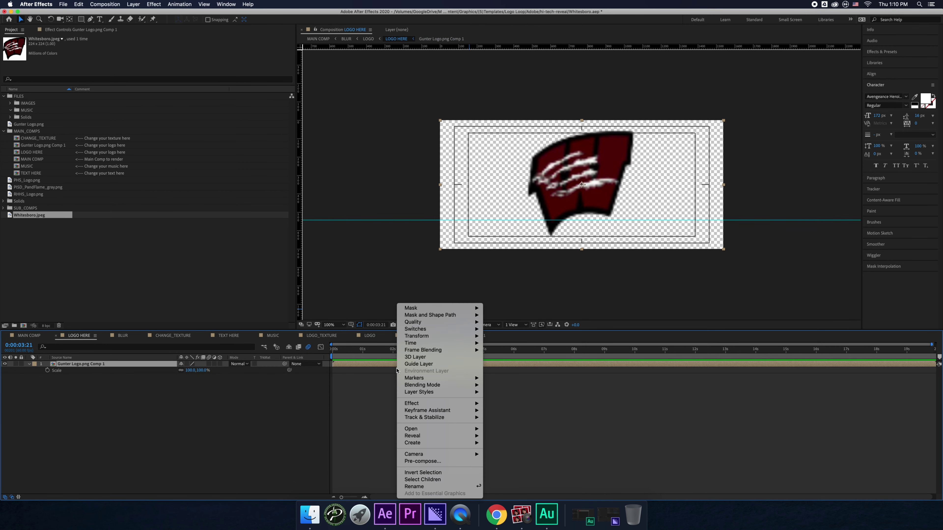
left_click(414, 487)
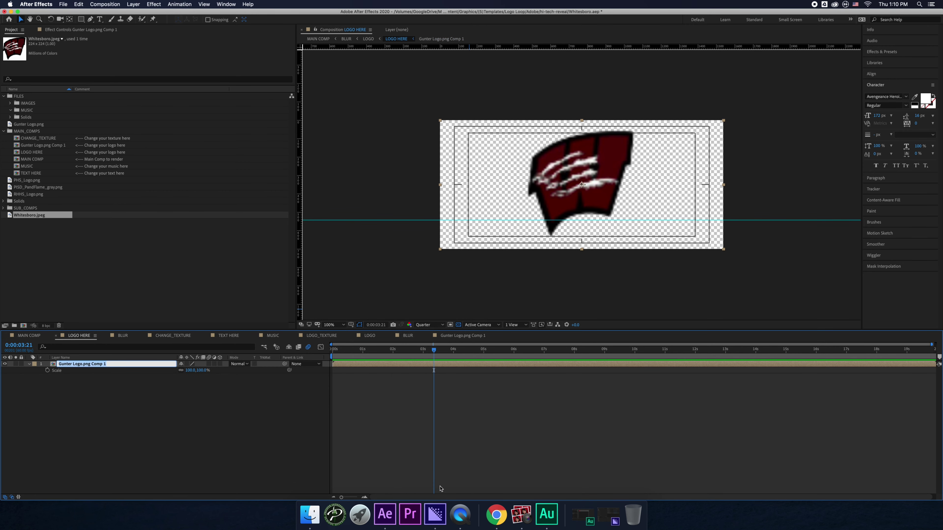
type("Logo")
key("Return")
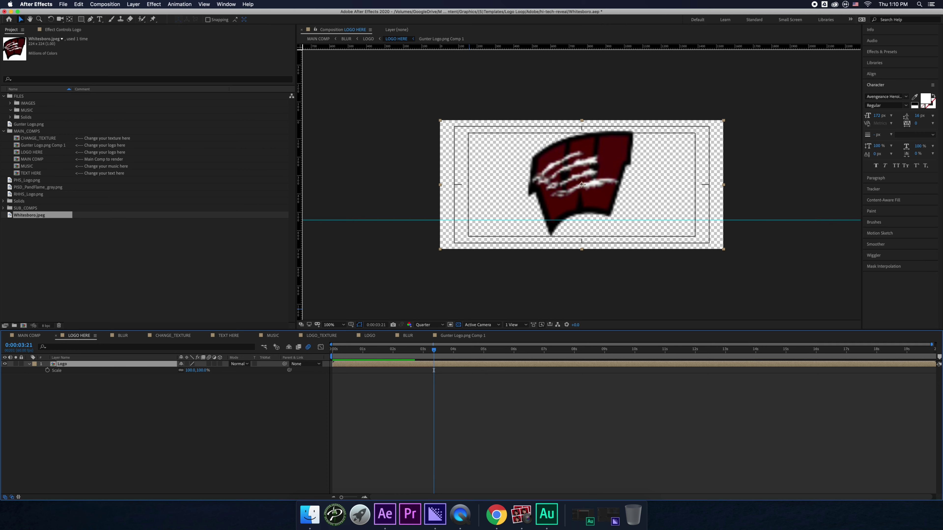
- Navigate via the flowchart to MAIN COMP, showing the W above GUNTER TIGERS
left_click(263, 347)
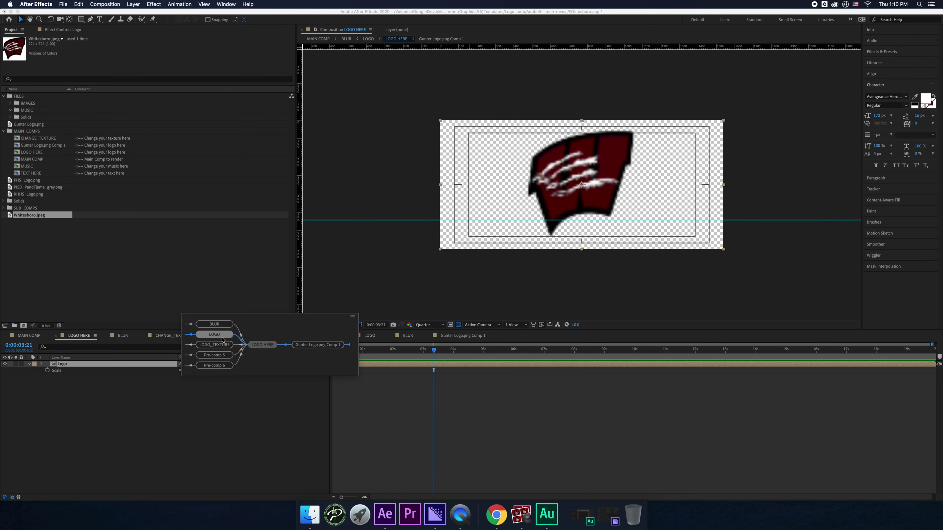
left_click(214, 339)
left_click(12, 336)
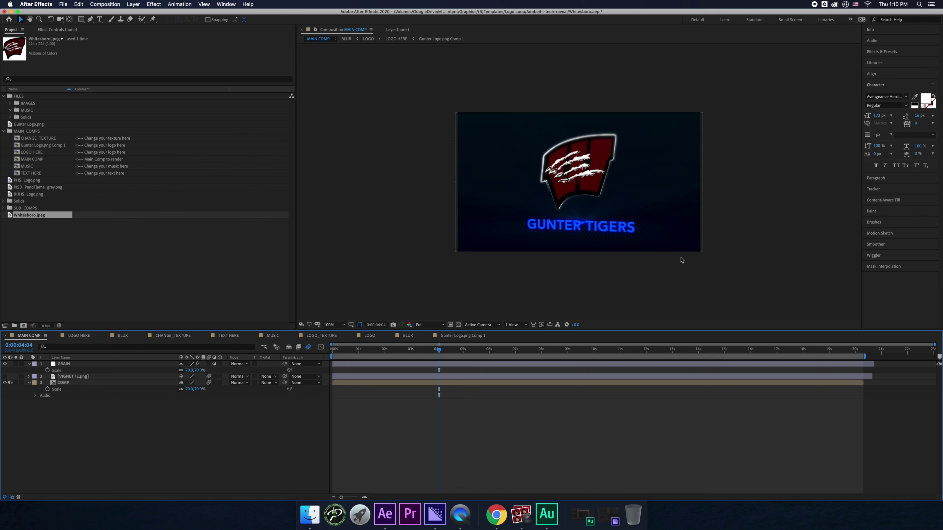
- In the TEXT HERE comp, replace the GUNTER TIGERS title with WHITESBORO
left_click(225, 336)
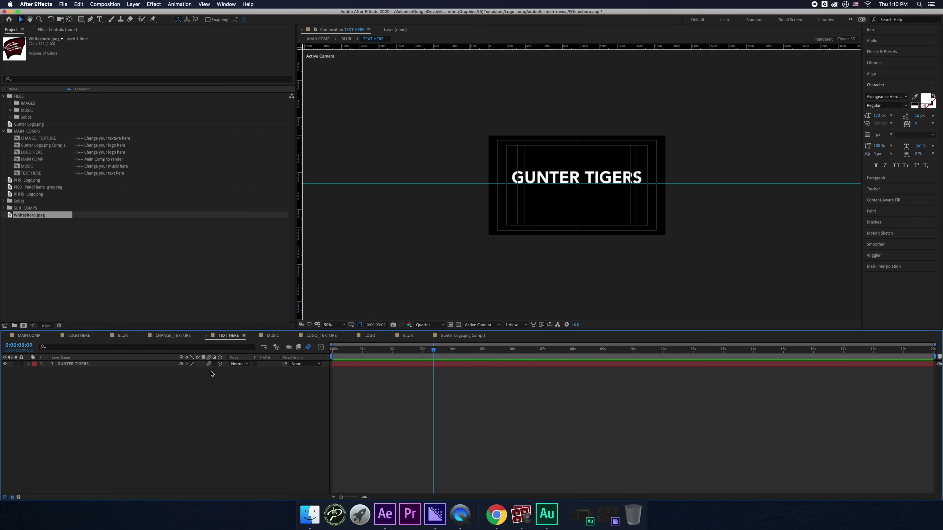
double_click(395, 364)
type("W")
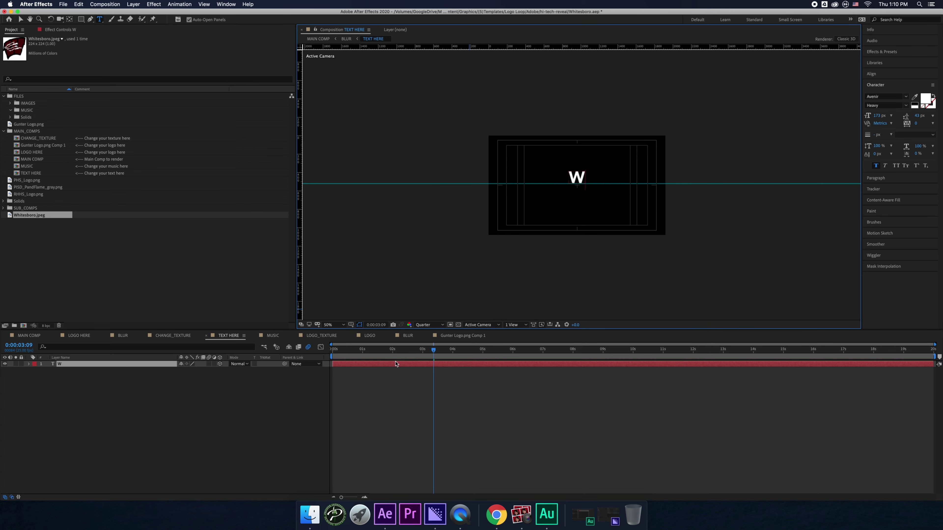
type("HITESBOROQ")
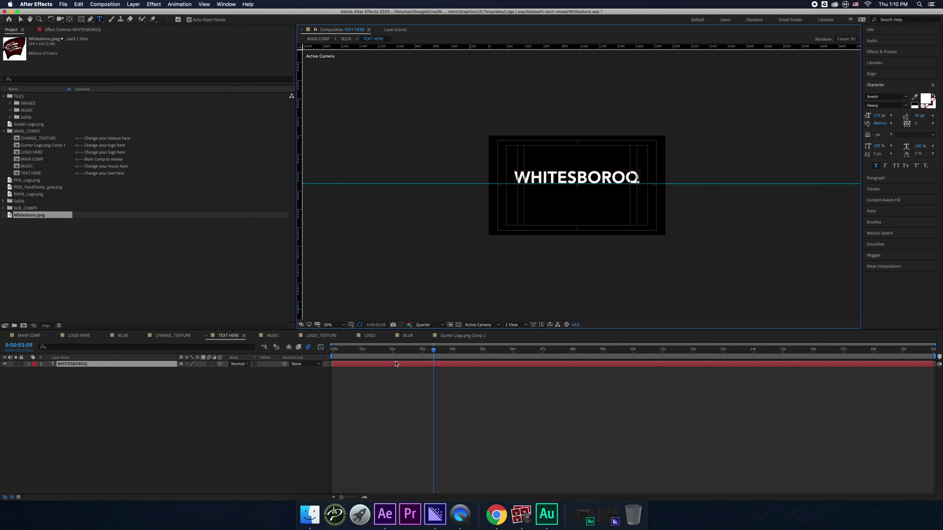
key("BackSpace")
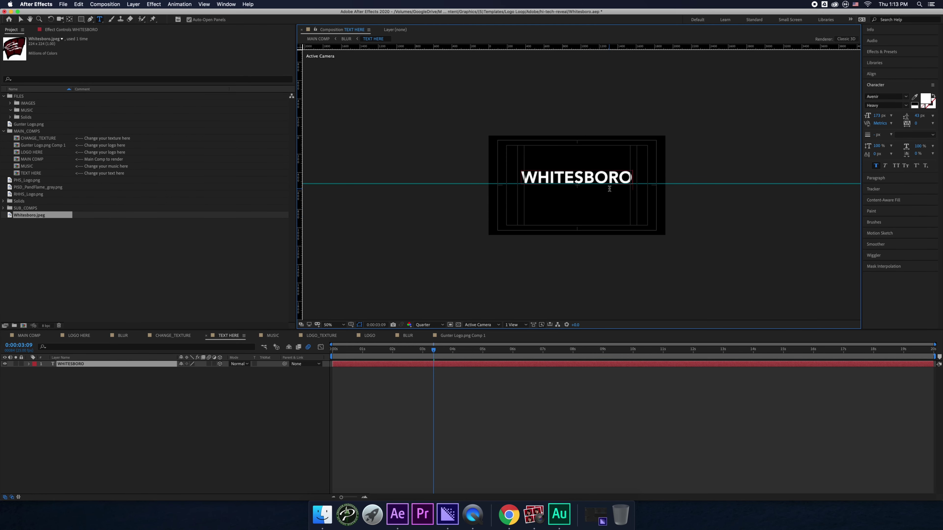
- Set leading to Auto, add BEARCATS on a second line, and preview in MAIN COMP
double_click(623, 190)
left_click(932, 116)
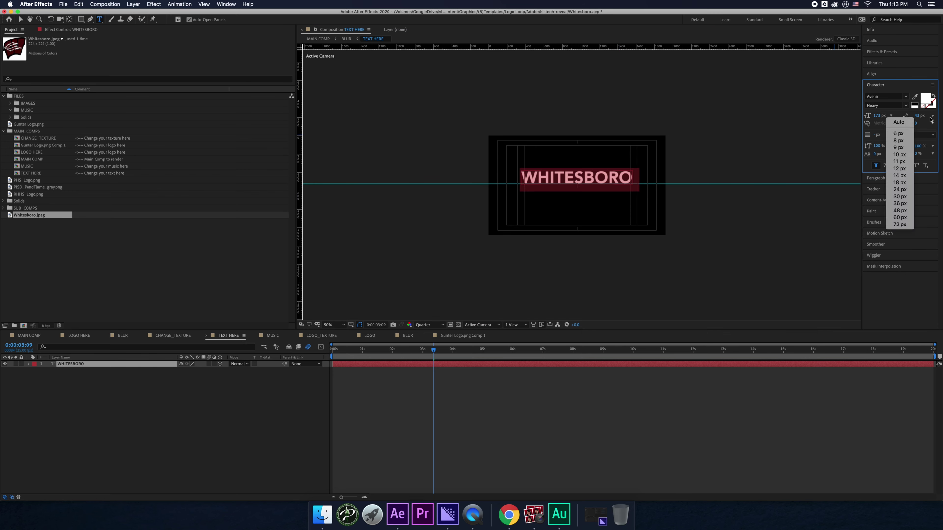
left_click(728, 173)
left_click(631, 178)
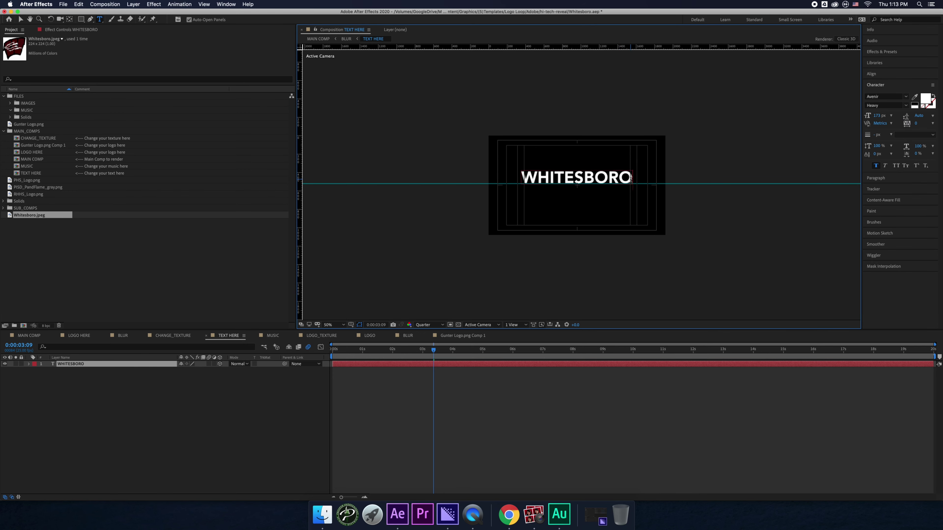
key("Return")
type("BEARCATS")
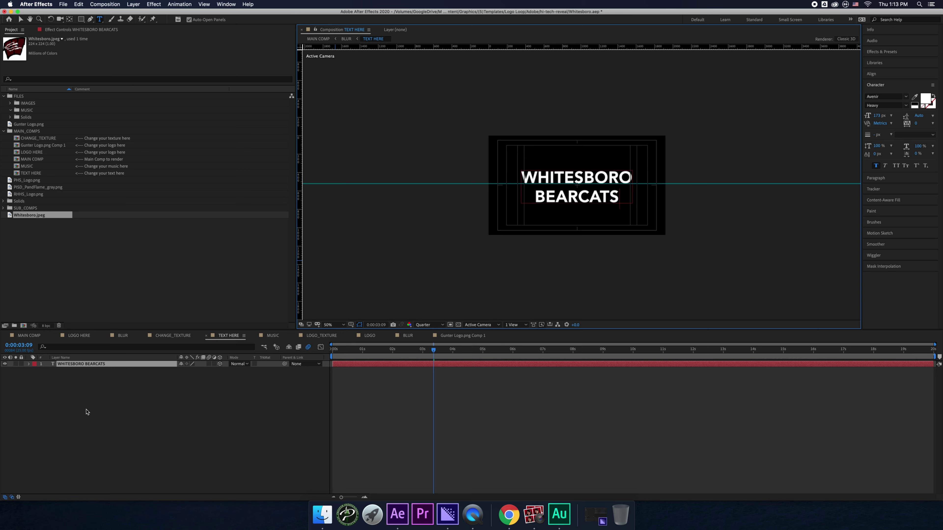
left_click(29, 335)
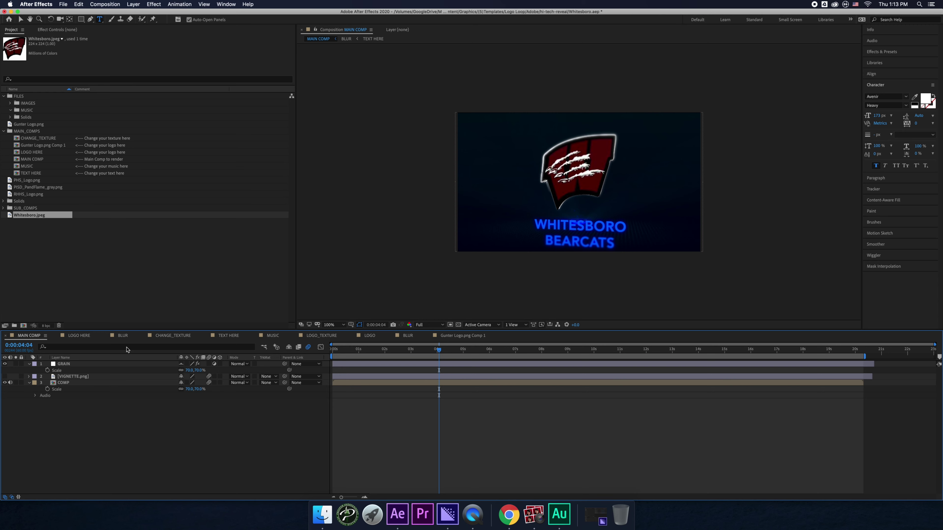
- In the BLUR comp's CHANGE COLORS effect, set the text colour to white
left_click(119, 336)
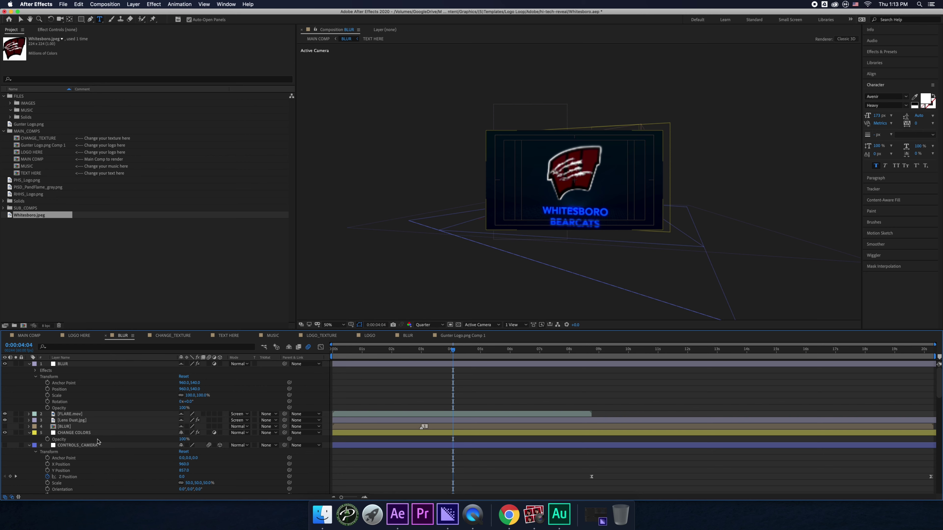
left_click(88, 434)
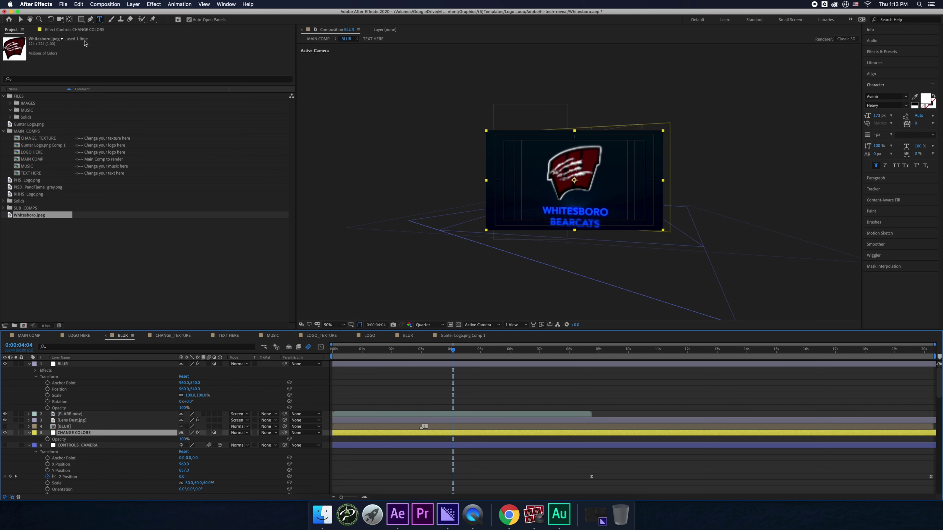
left_click(85, 31)
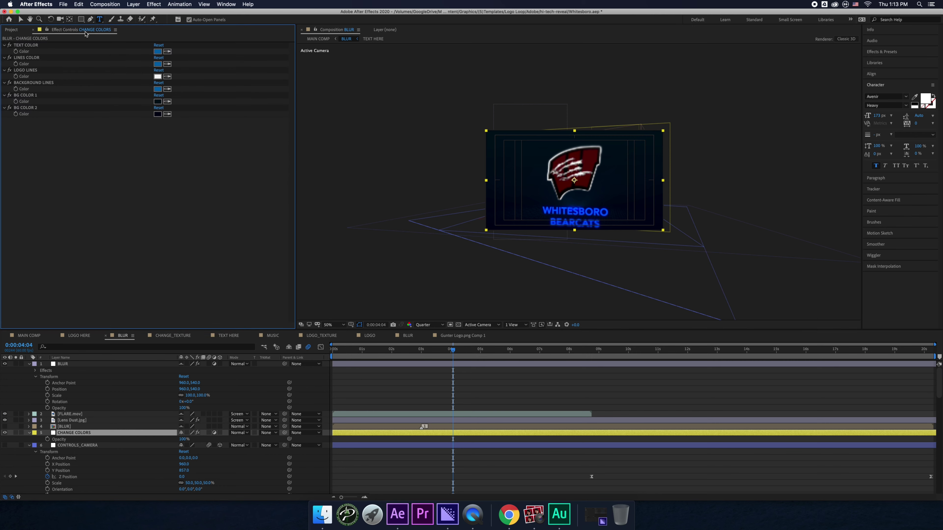
left_click(158, 52)
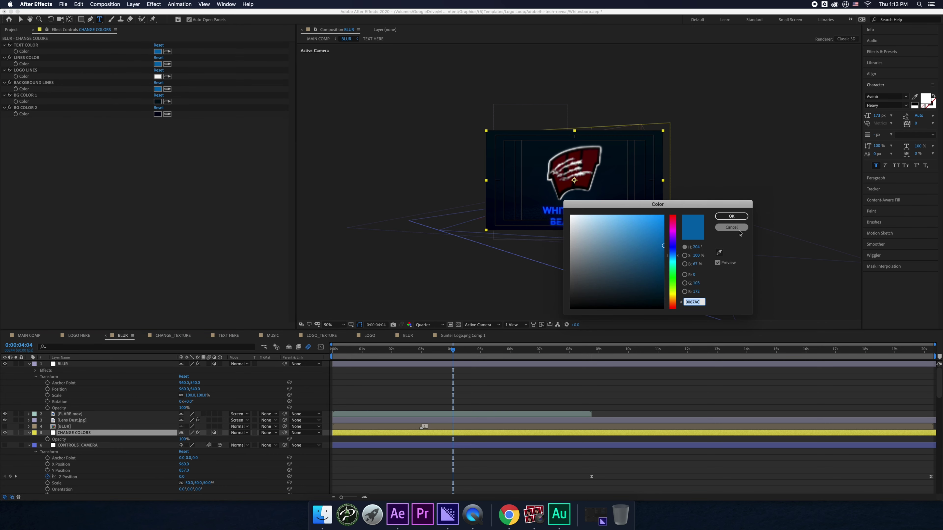
left_click(730, 228)
left_click(168, 52)
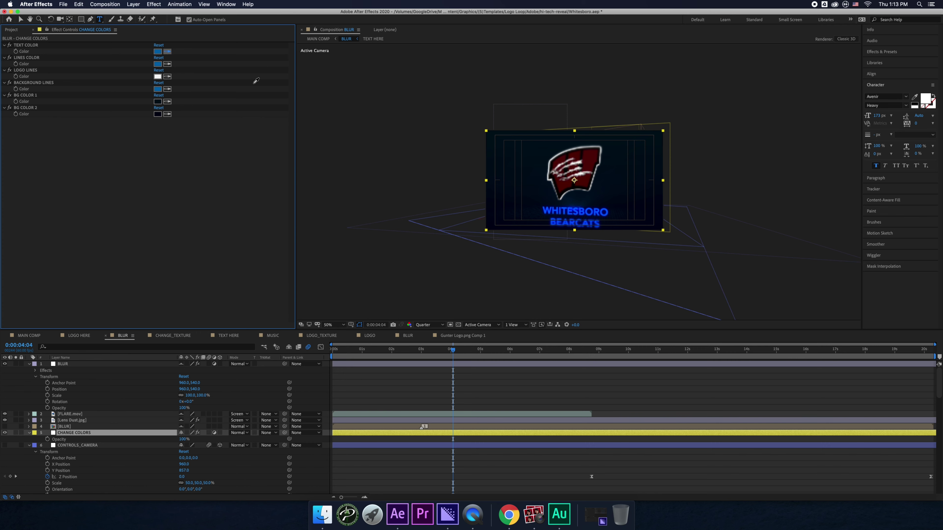
left_click(594, 160)
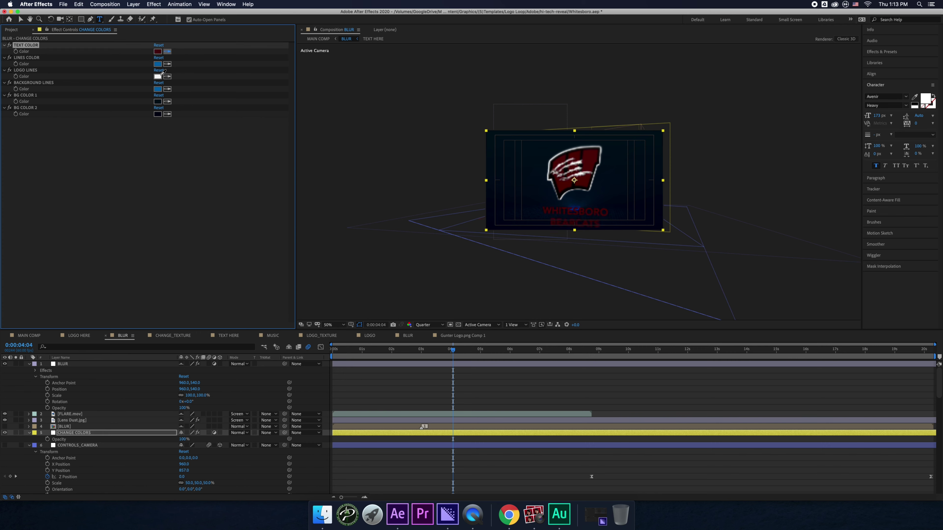
left_click(160, 74)
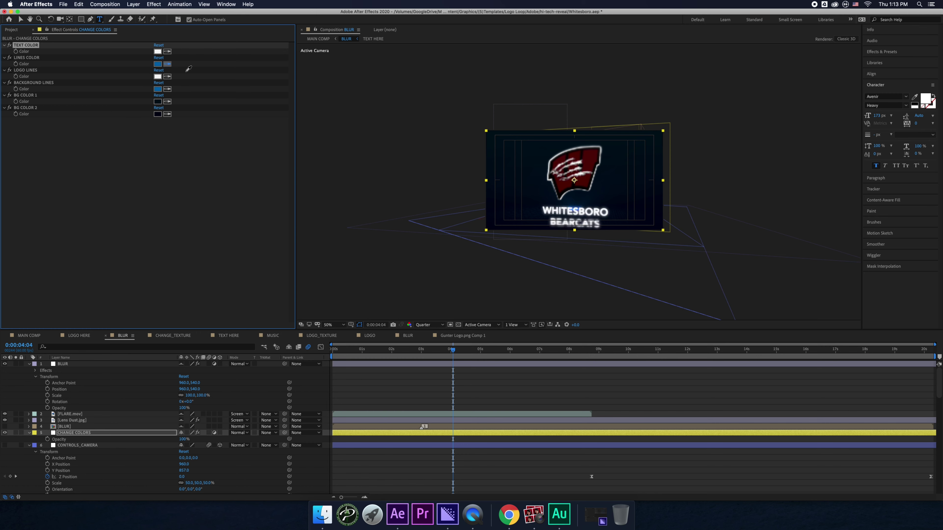
- Sample the logo's dark red for the lines, background lines and both background colours
left_click(584, 181)
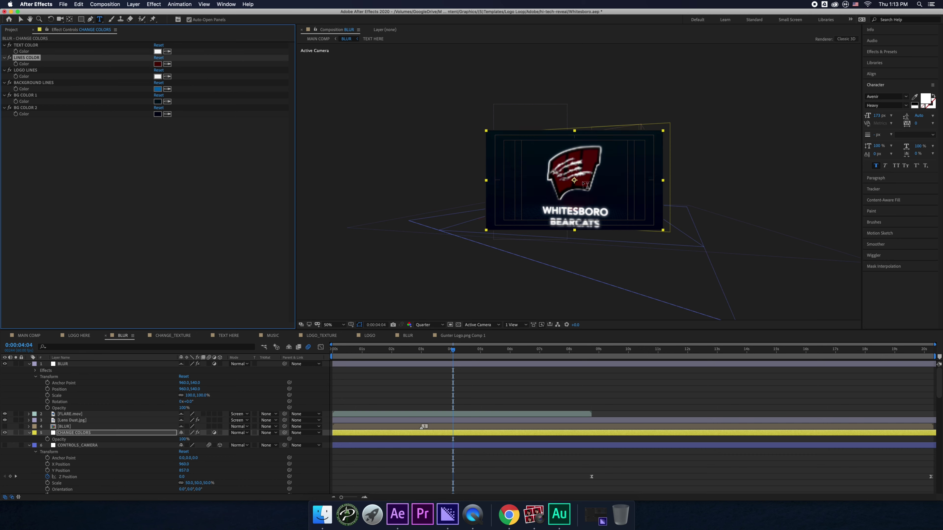
left_click(167, 90)
left_click(601, 161)
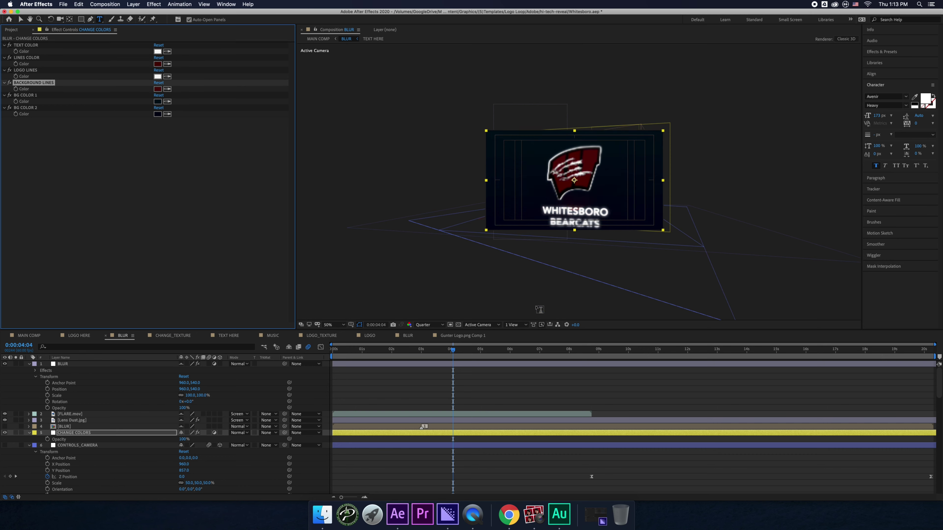
left_click(168, 101)
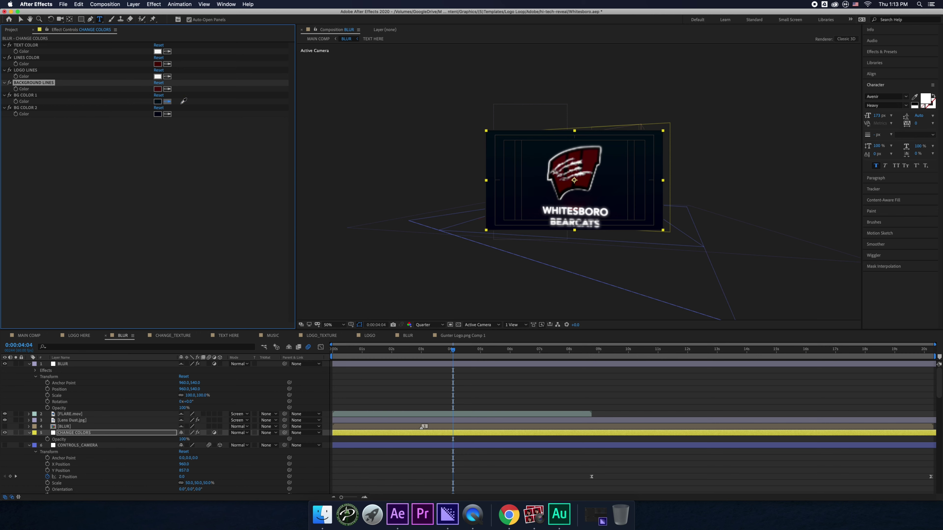
left_click(591, 160)
left_click(273, 127)
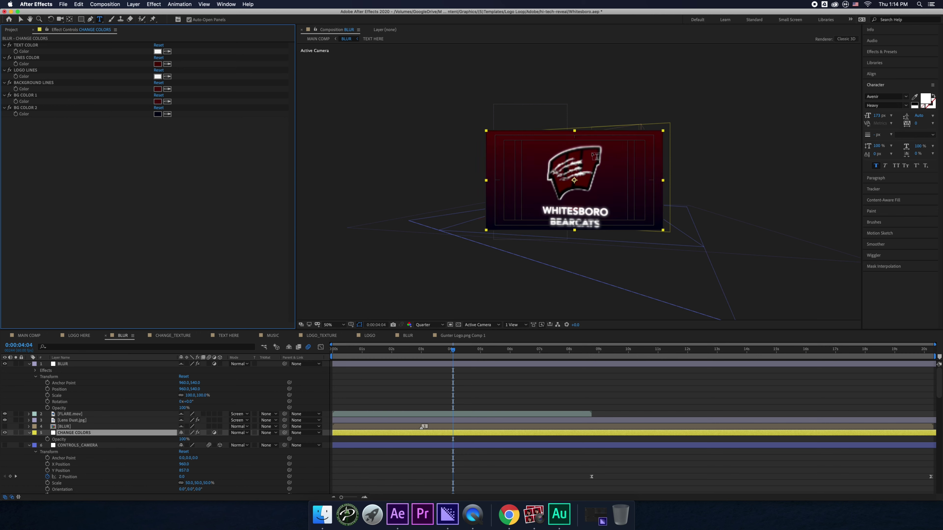
left_click(169, 115)
left_click(593, 160)
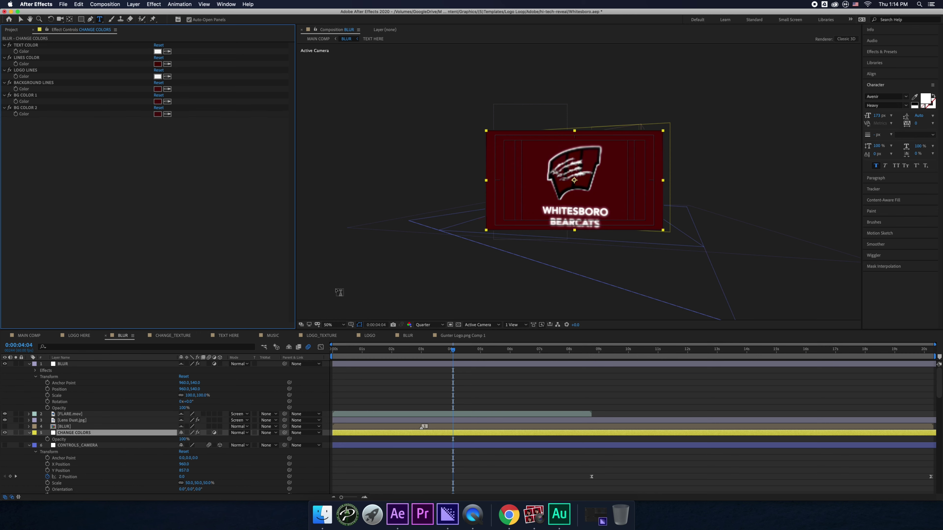
- Darken the two background colours to 210000 and 000000
left_click(157, 102)
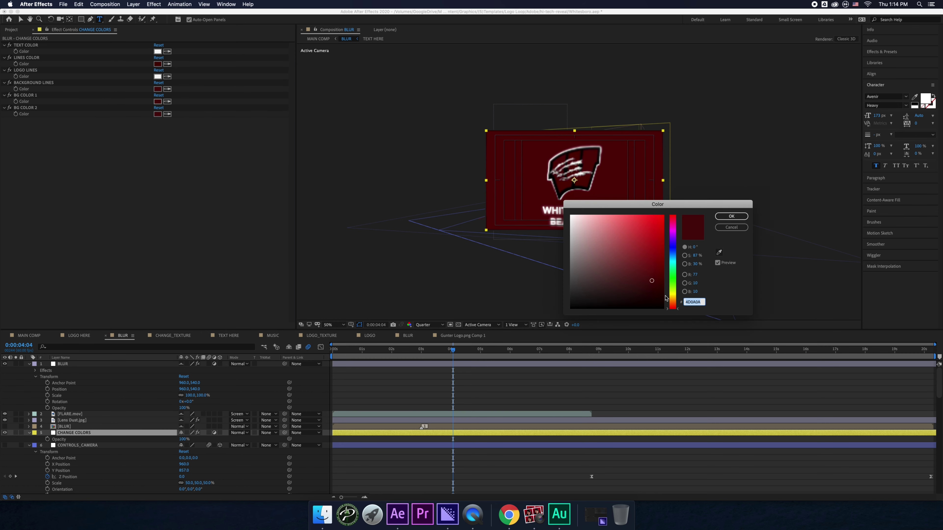
left_click_drag(661, 290, 673, 297)
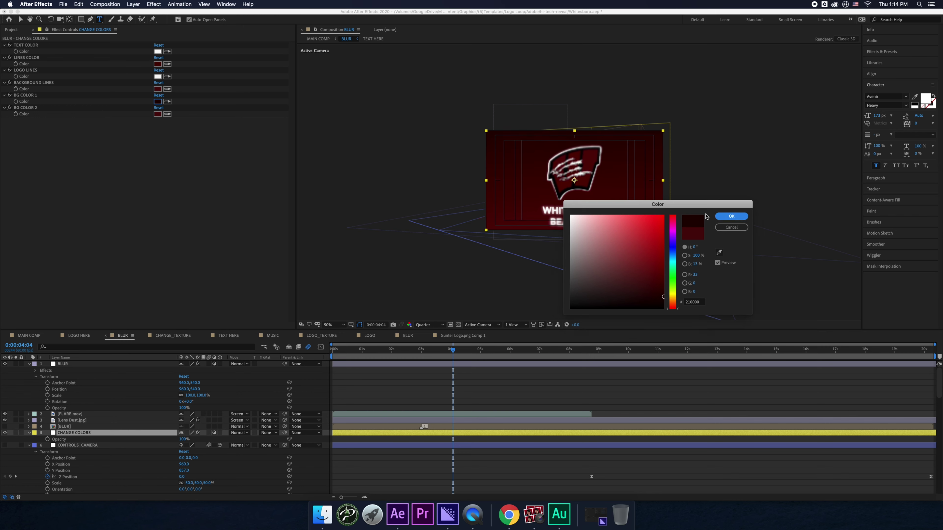
left_click(731, 216)
left_click(158, 114)
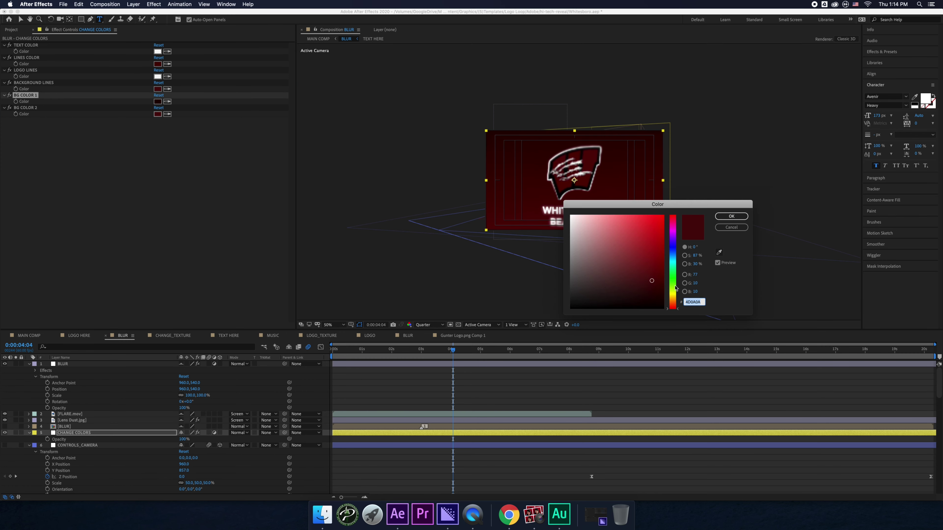
left_click_drag(658, 283, 677, 307)
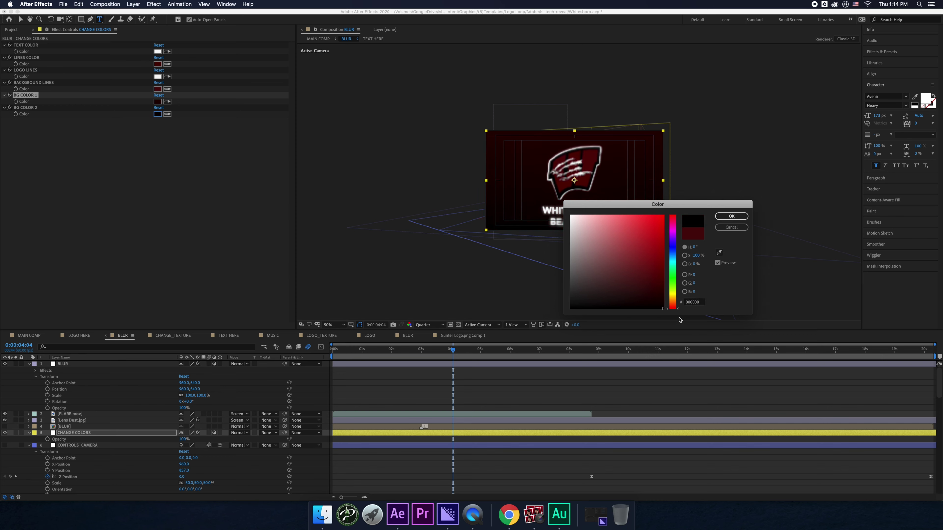
left_click(731, 216)
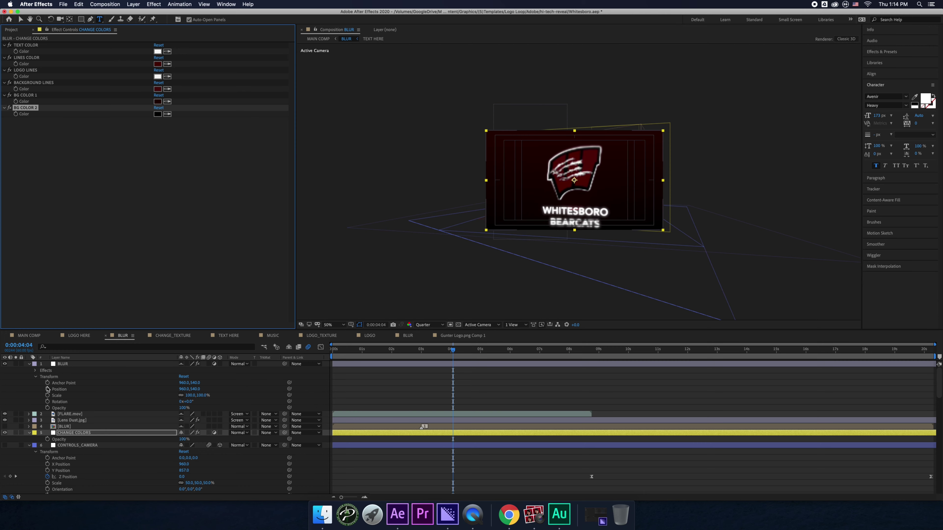
- Select the TEXT HERE layer and nudge the WHITESBORO BEARCATS text slightly upward
key("v")
scroll(97, 432, "down", 15)
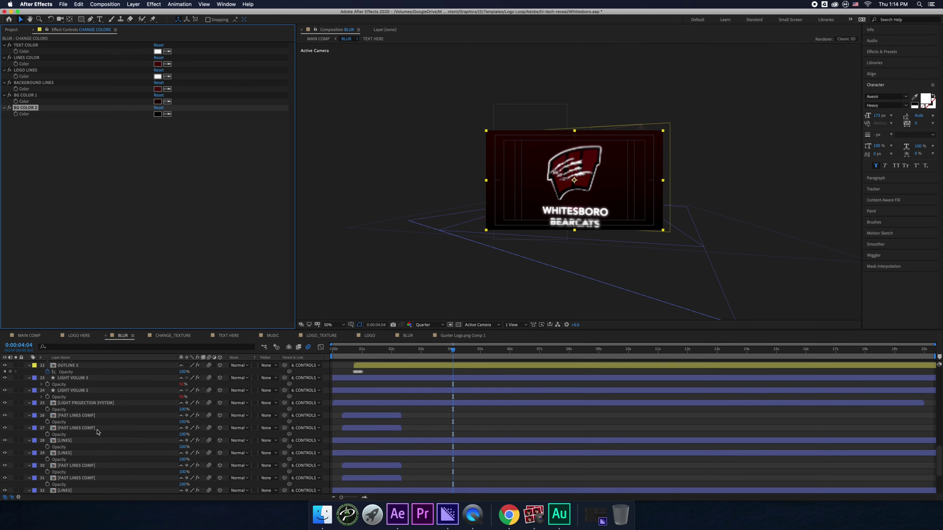
scroll(97, 432, "up", 10)
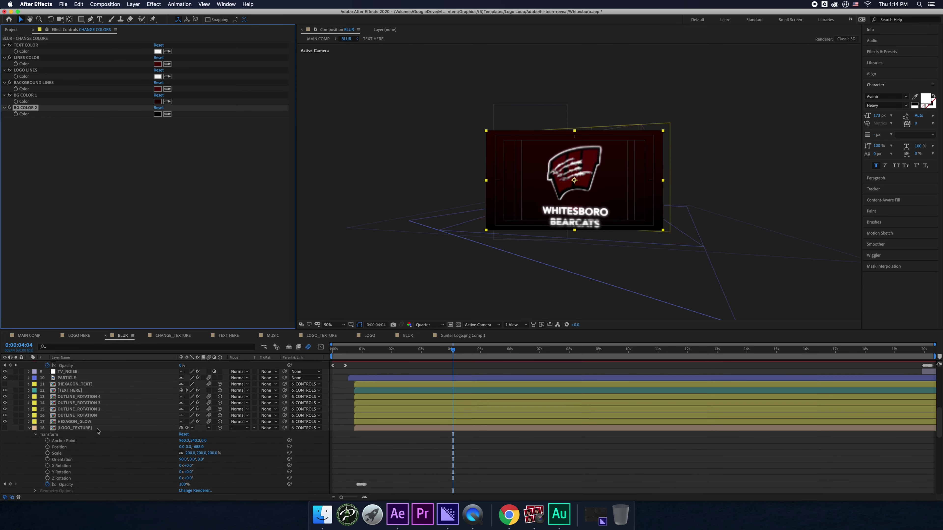
left_click(64, 391)
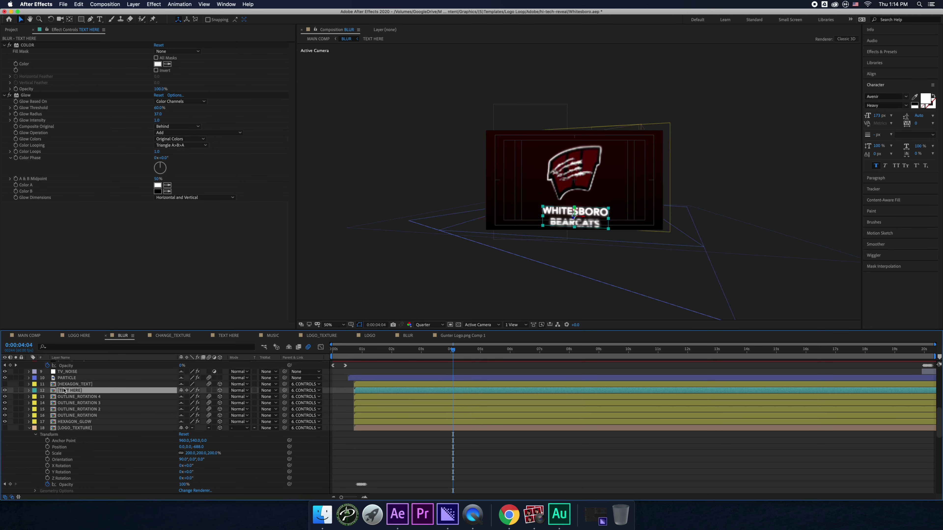
left_click_drag(575, 206, 575, 201)
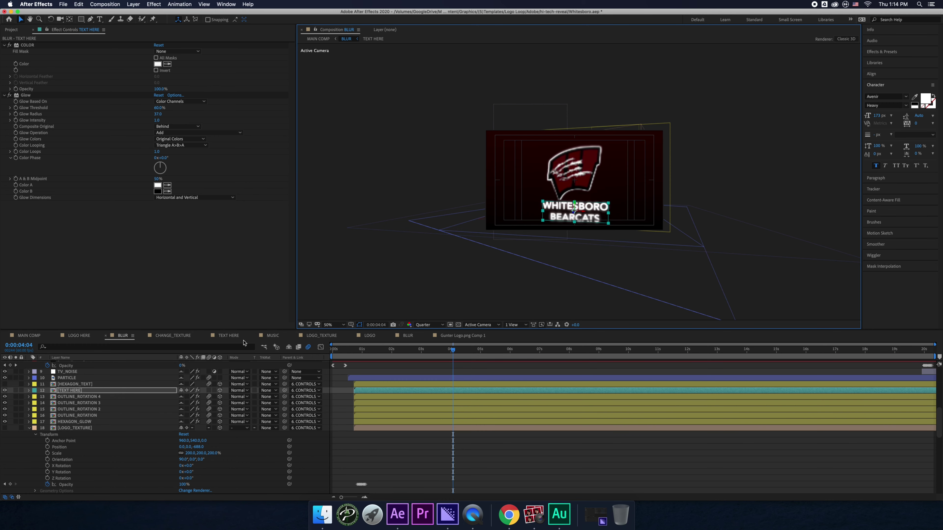
- Reduce the TEXT HERE title's font size to 119 px and view the result in MAIN COMP
left_click(230, 337)
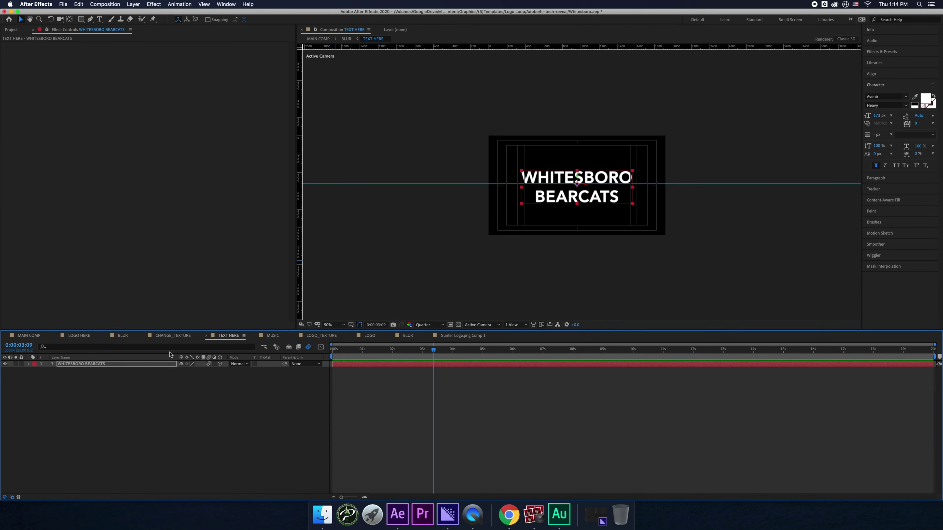
left_click(876, 115)
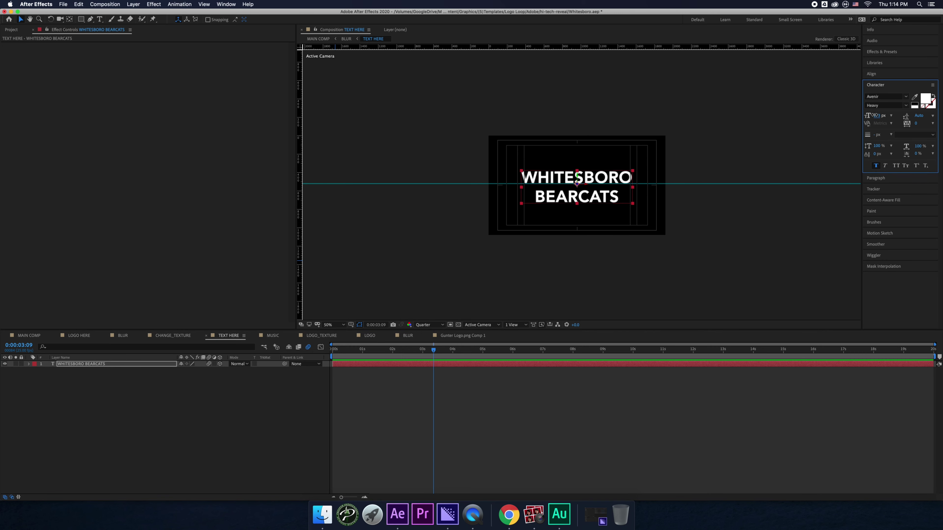
left_click_drag(876, 115, 854, 118)
left_click(64, 339)
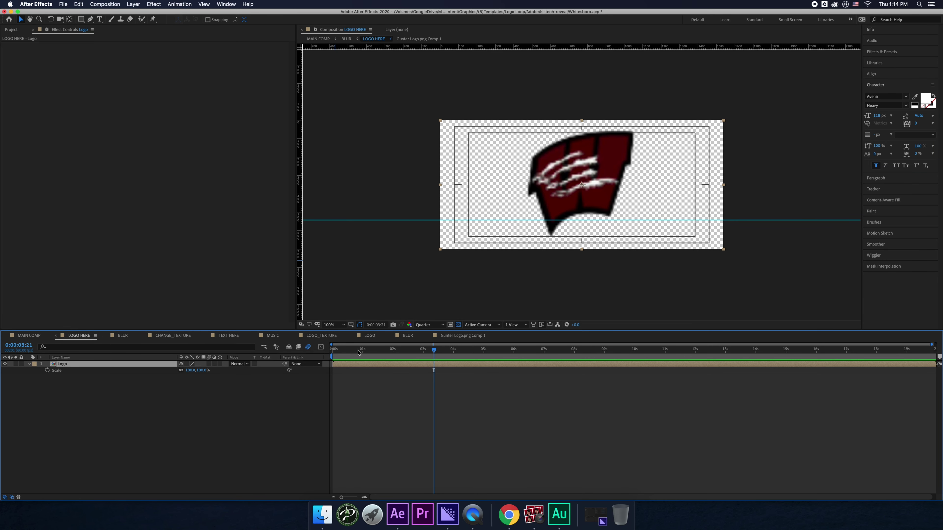
left_click(29, 336)
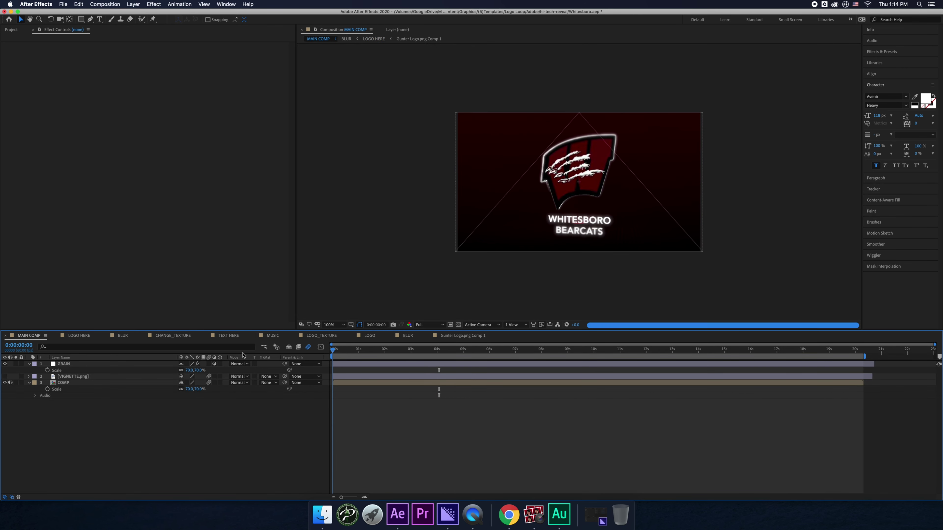
key("Home")
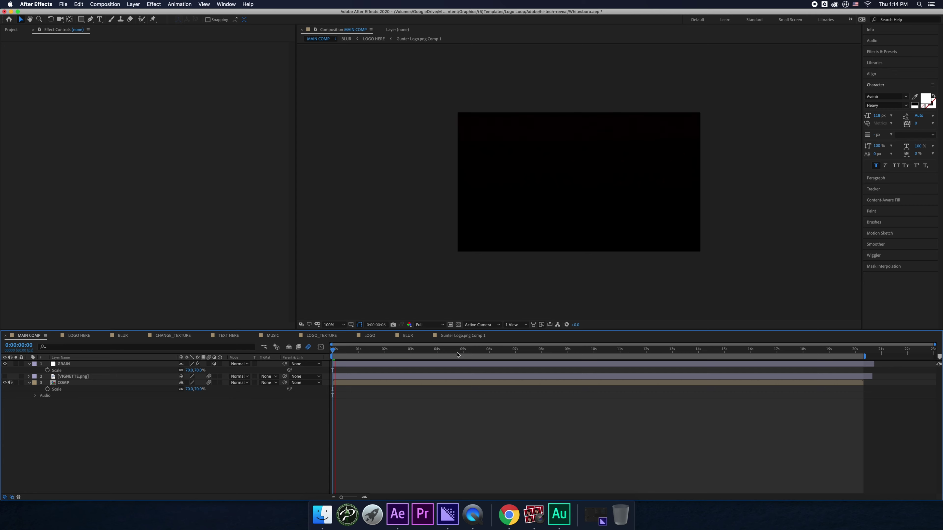
left_click(456, 352)
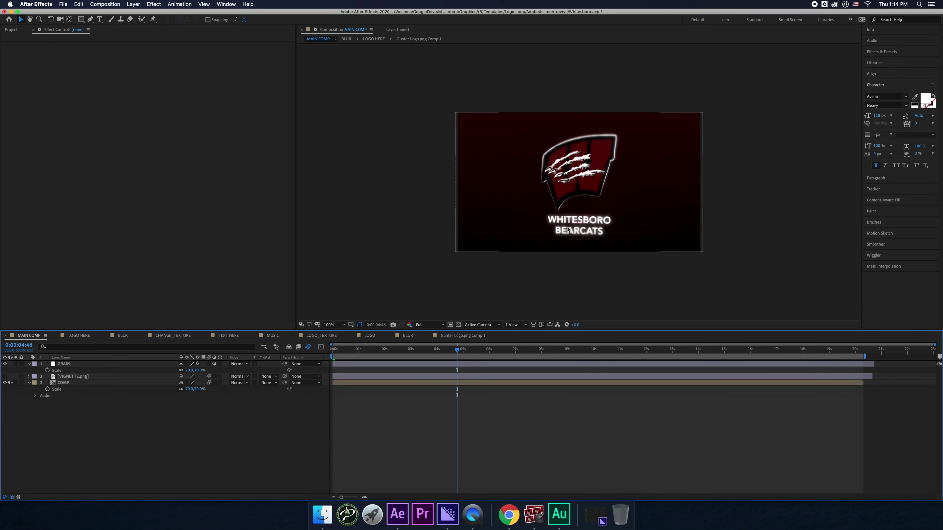
key("period")
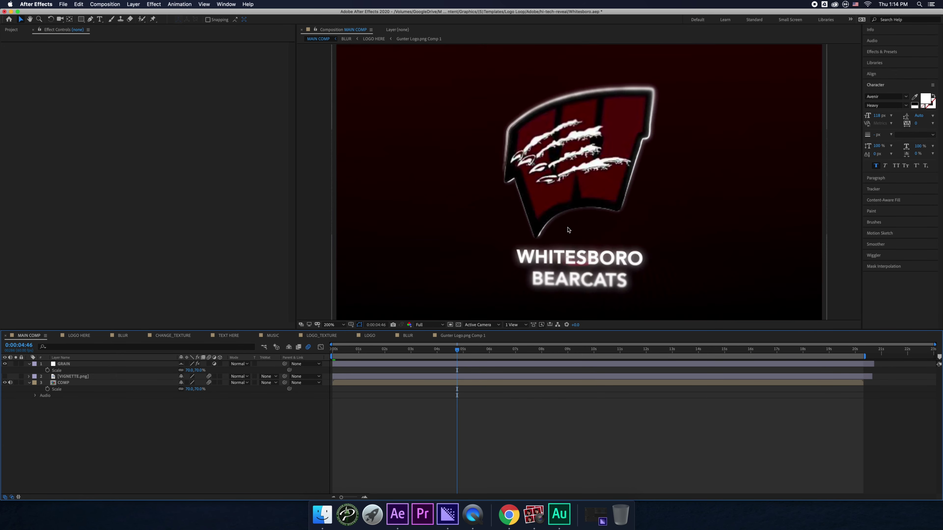
key("comma")
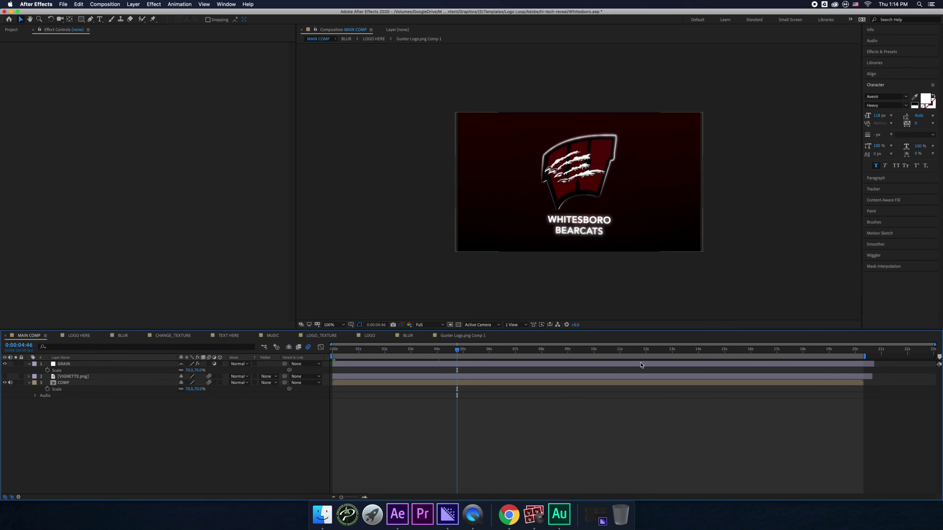
left_click(654, 352)
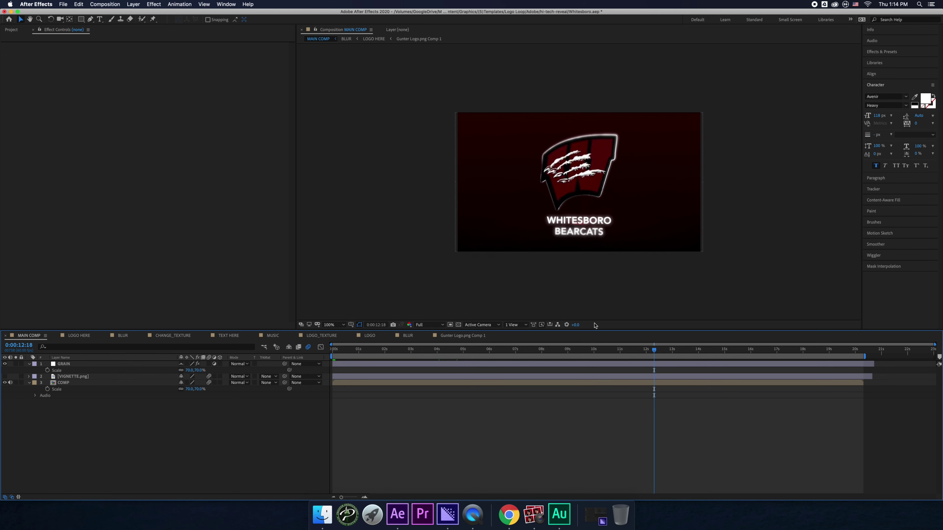
left_click_drag(650, 354, 679, 351)
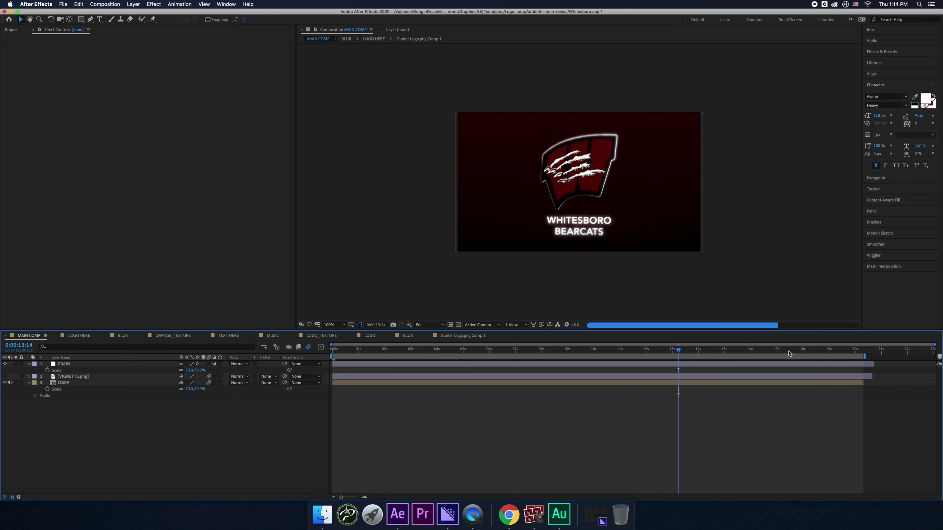
left_click(509, 514)
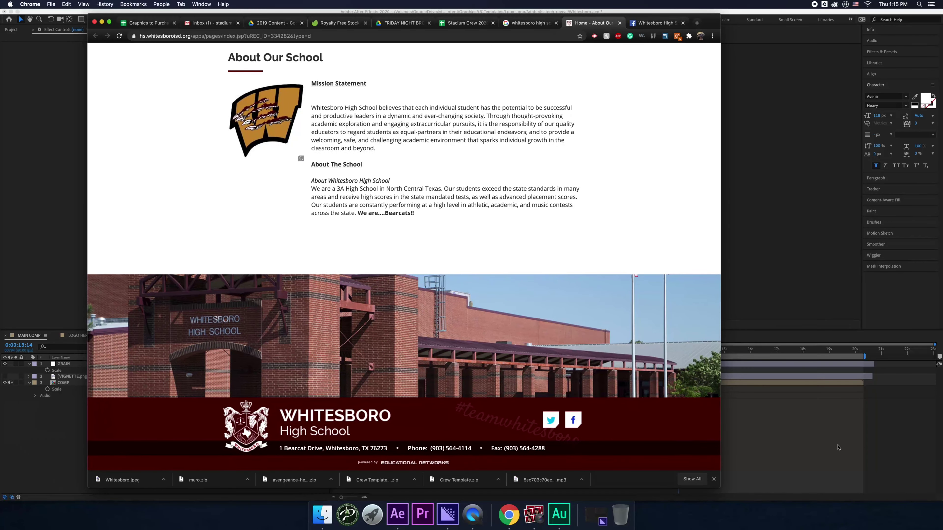
left_click(826, 447)
left_click(799, 354)
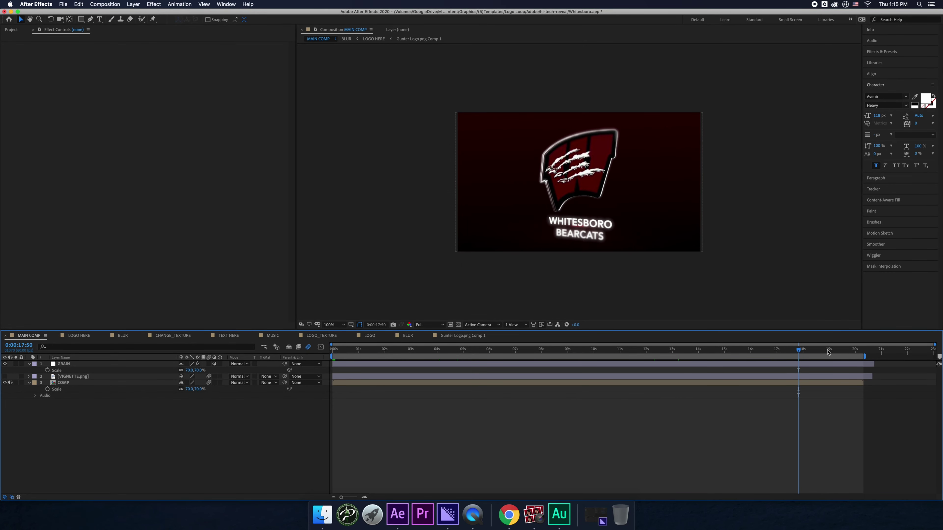
key("space")
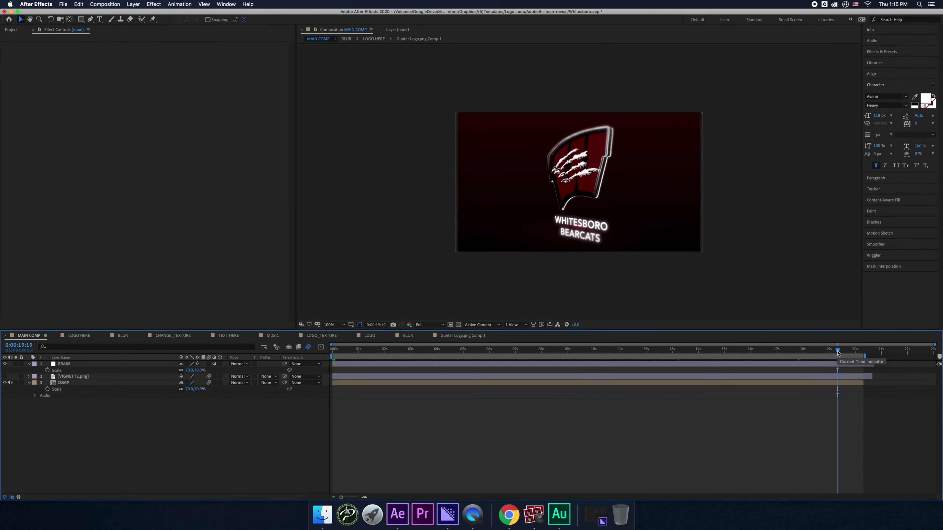
left_click(852, 353)
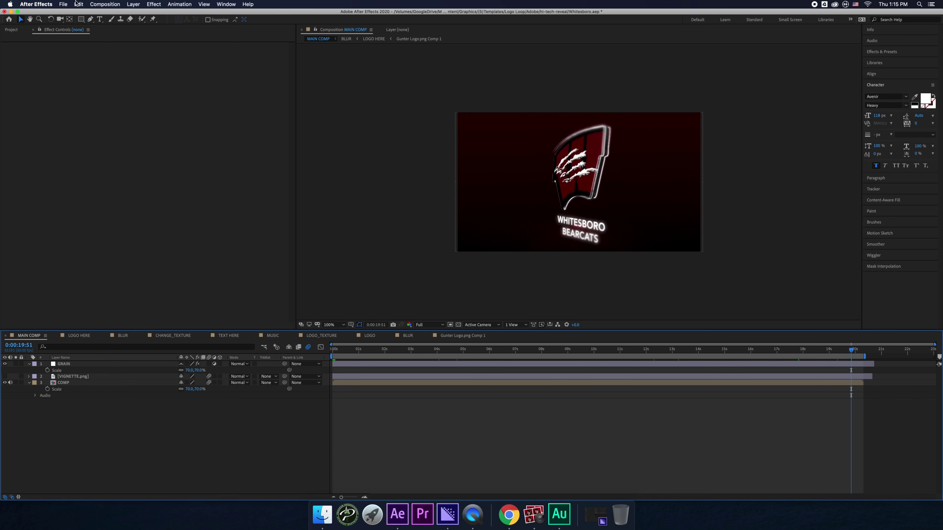
left_click(104, 4)
- Queue MAIN COMP in Adobe Media Encoder with H.264 as the output format
left_click(131, 57)
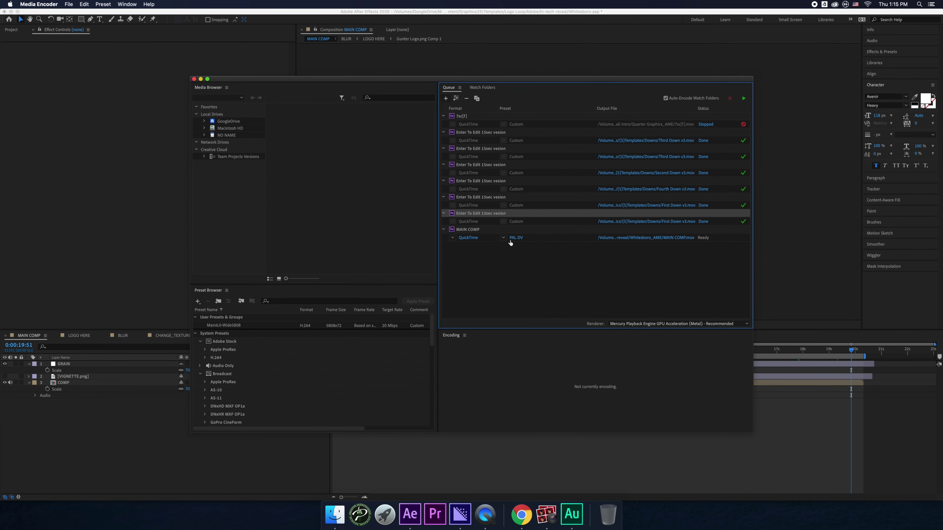
left_click(516, 238)
left_click(594, 122)
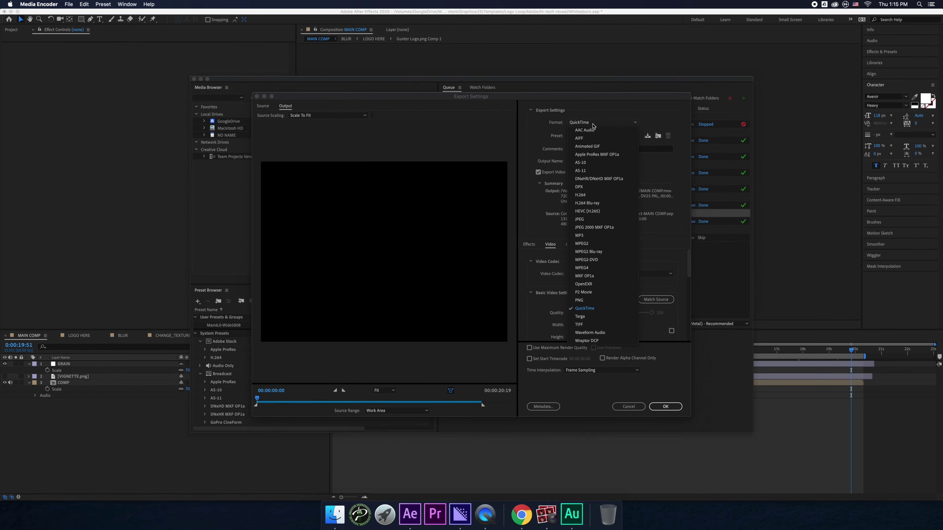
left_click(589, 194)
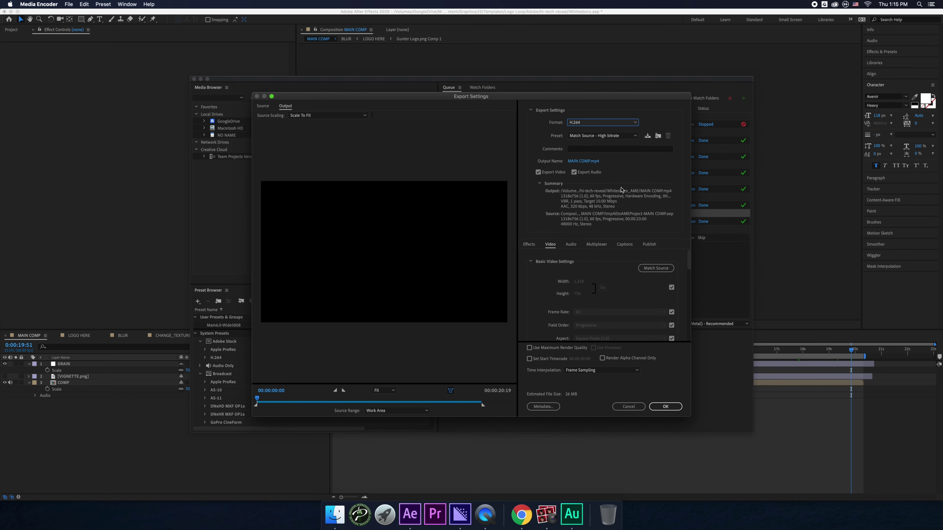
scroll(627, 300, "down", 5)
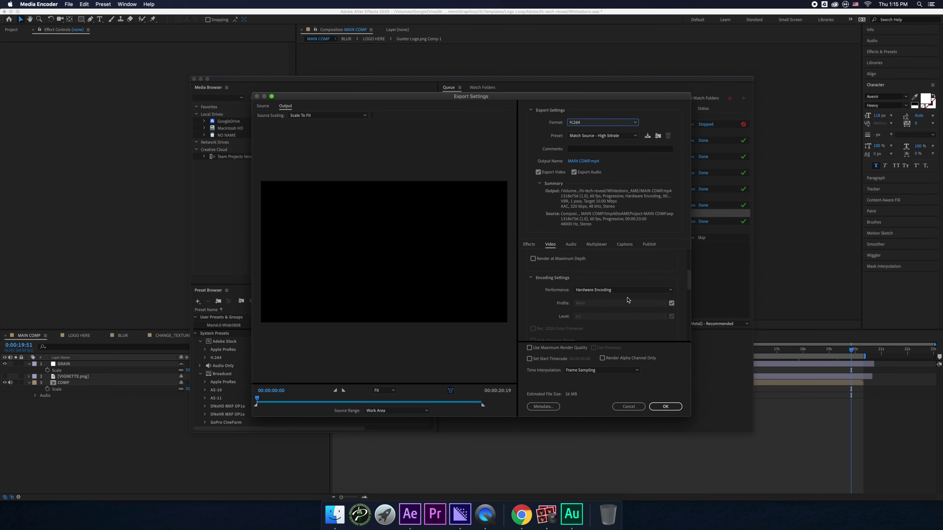
scroll(628, 297, "up", 5)
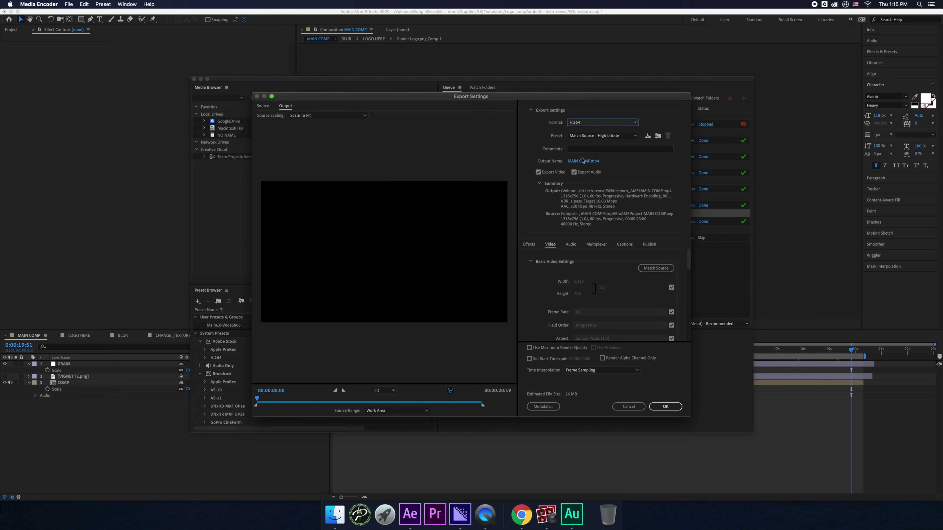
- Name the output Whitesboro.mp4 in the _Pending Upload Content folder
left_click(581, 162)
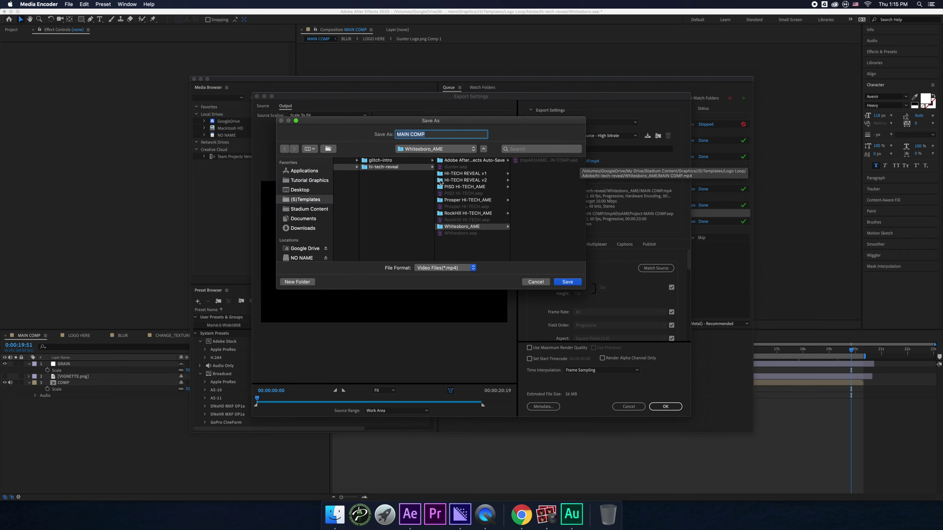
scroll(427, 184, "left", 5)
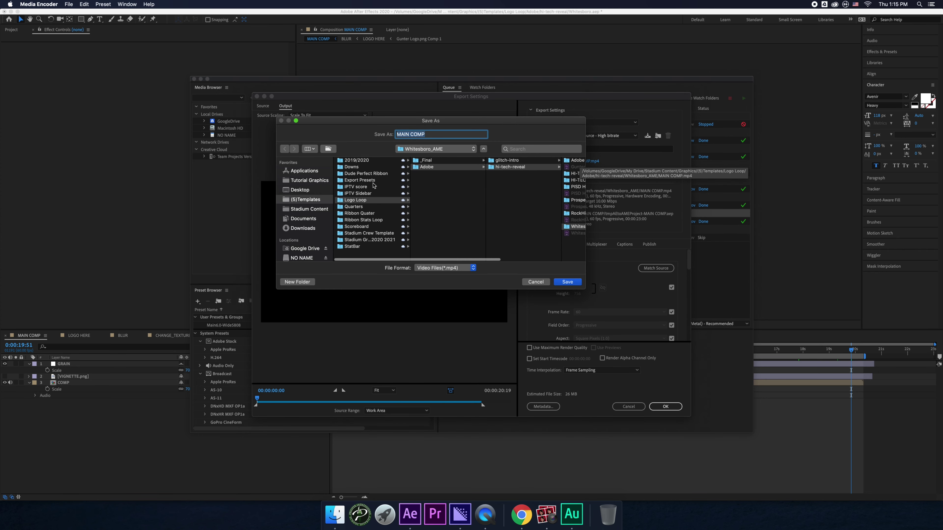
left_click(308, 208)
left_click(375, 161)
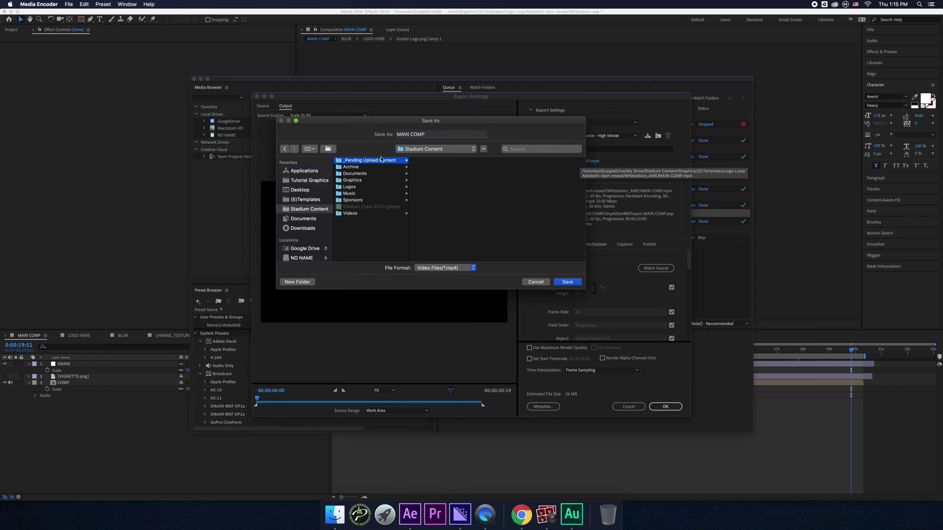
left_click(436, 137)
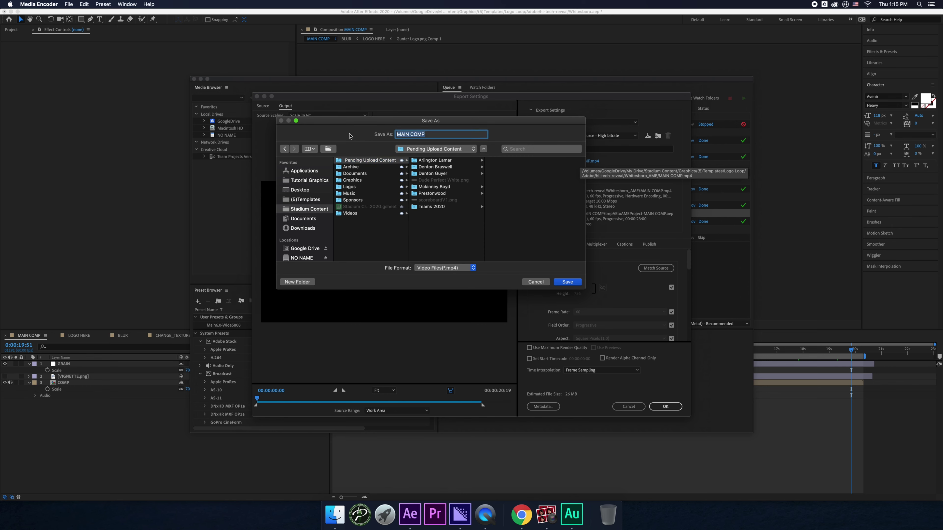
type("QH")
key("BackSpace")
key("BackSpace")
type("Whi")
key("Return")
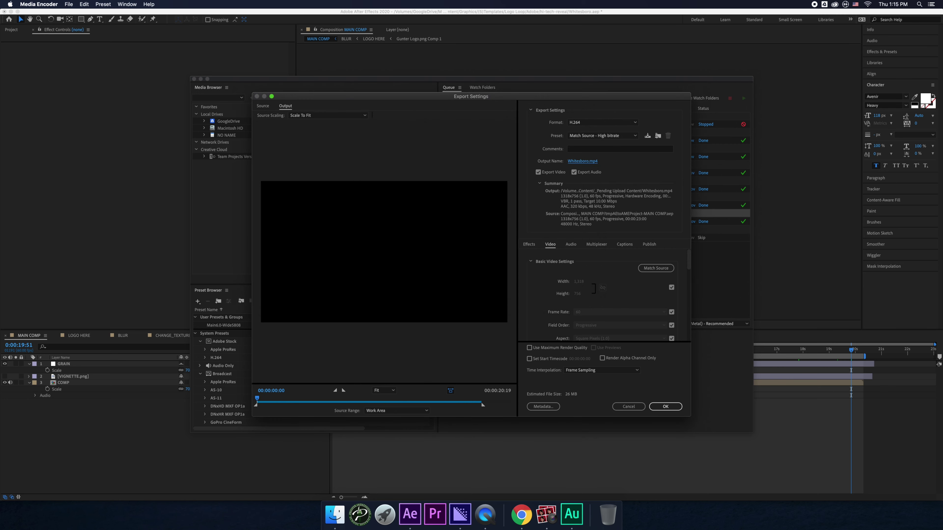
- Accept the export settings, start the queue, and scrub back through MAIN COMP in After Effects
scroll(637, 332, "down", 2)
left_click(664, 407)
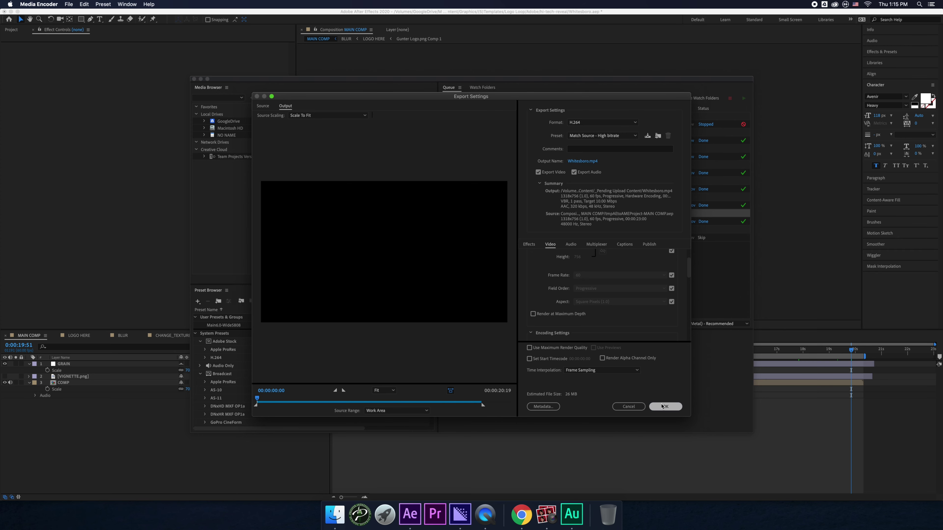
left_click(560, 229)
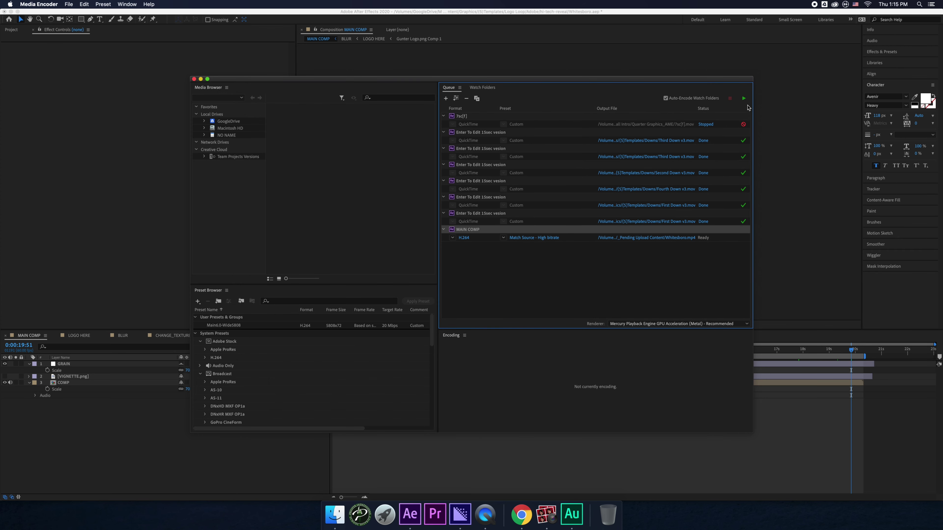
left_click(744, 98)
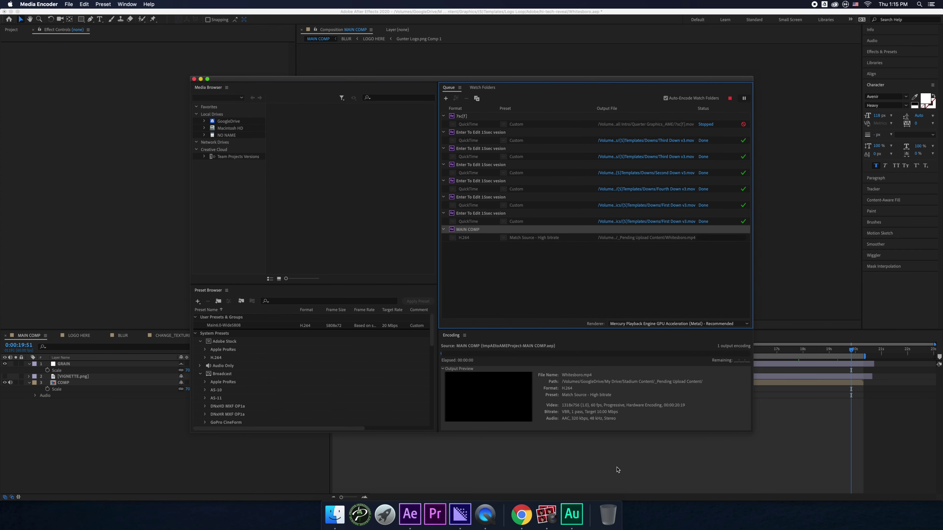
left_click(592, 467)
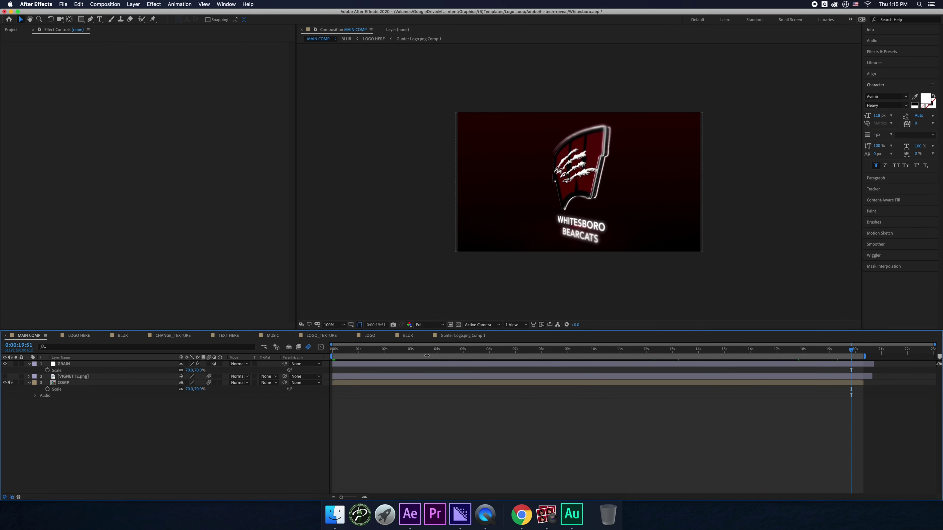
left_click_drag(332, 349, 414, 346)
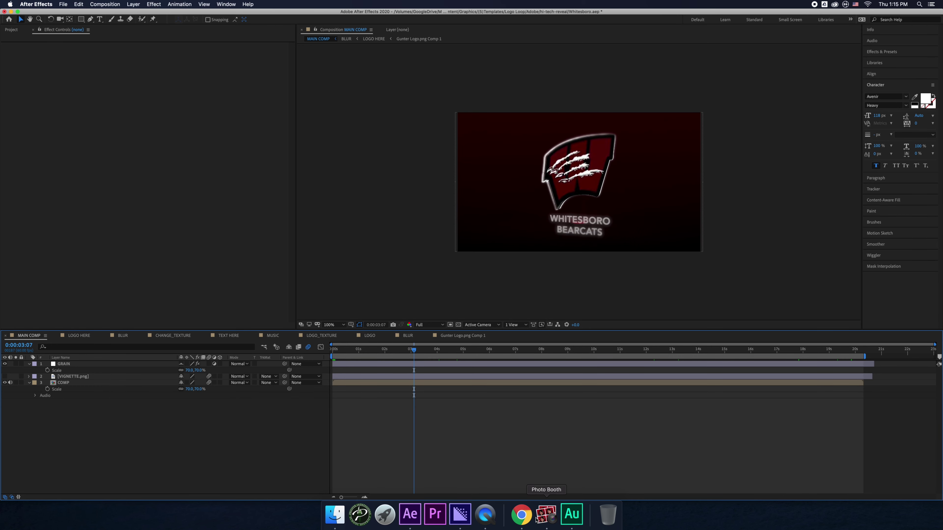